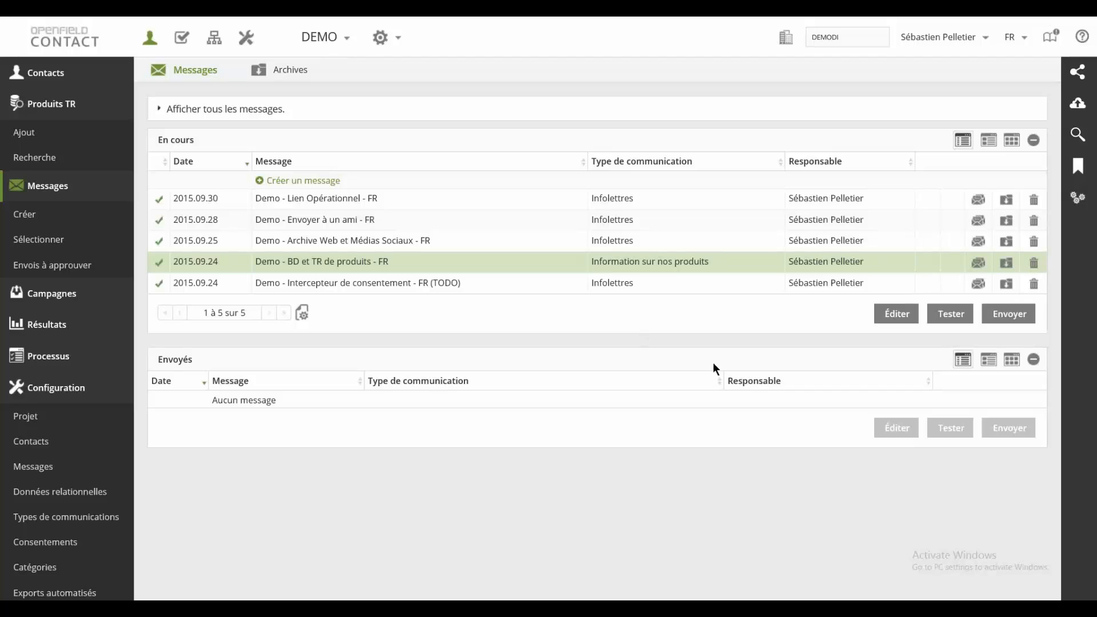
Step: Open the test view of the message "Demo - BD et TR de produits - FR" and collapse the contact profile and reception preview sections
{"action": "left_click", "coordinate": [952, 314]}
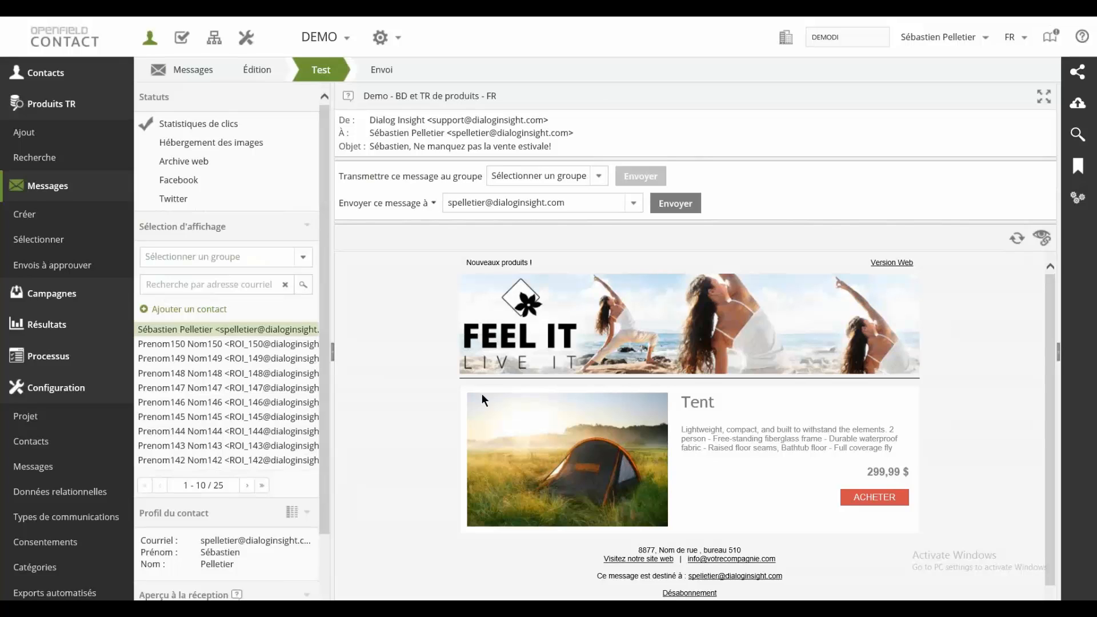
{"action": "left_click", "coordinate": [308, 512]}
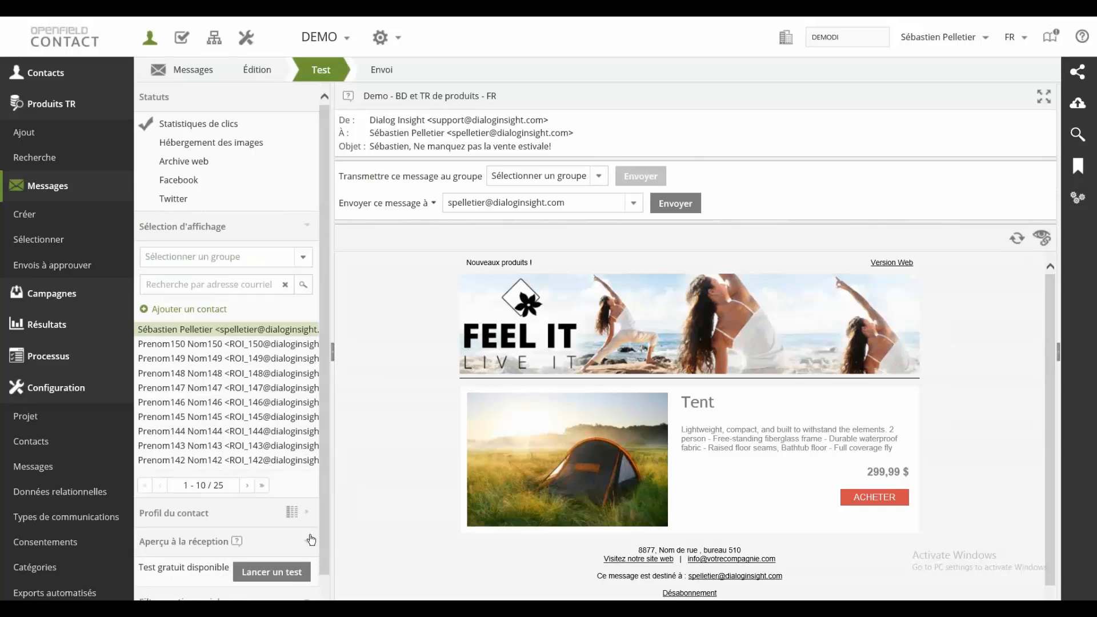
{"action": "left_click", "coordinate": [307, 541]}
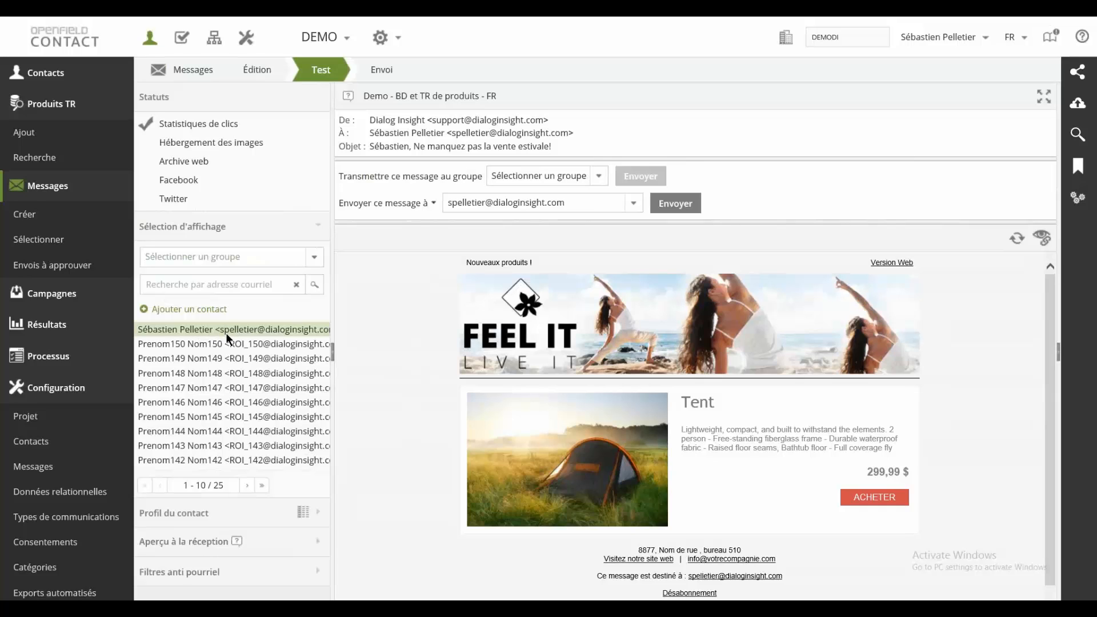
Step: Preview the message as the second contact of the group Contacts Masculin
{"action": "left_click", "coordinate": [318, 262]}
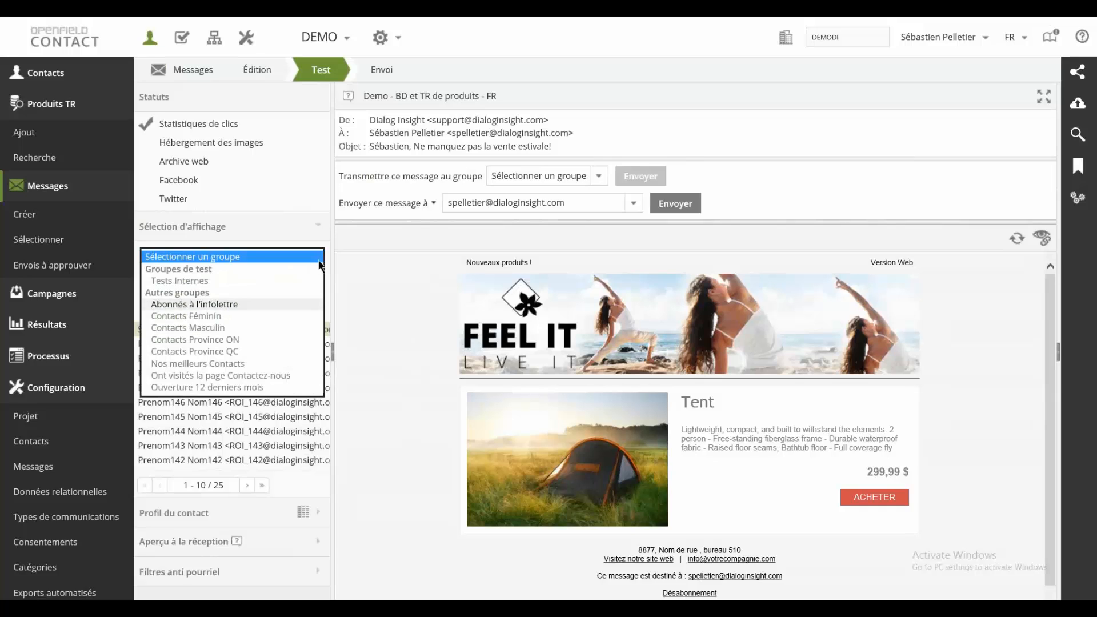
{"action": "left_click", "coordinate": [206, 332]}
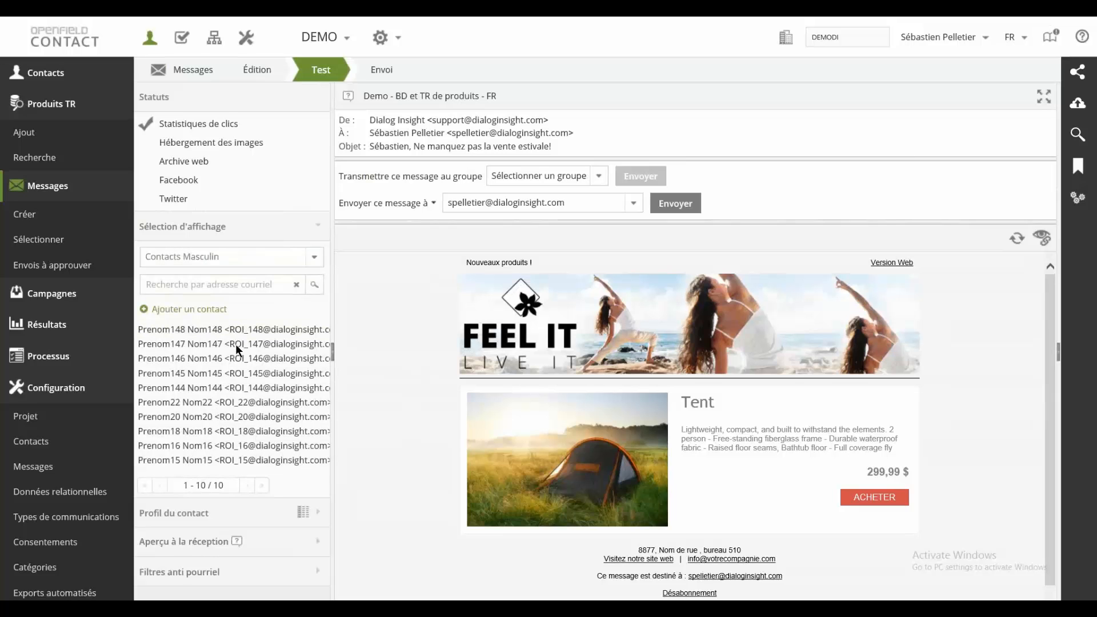
{"action": "left_click", "coordinate": [235, 344]}
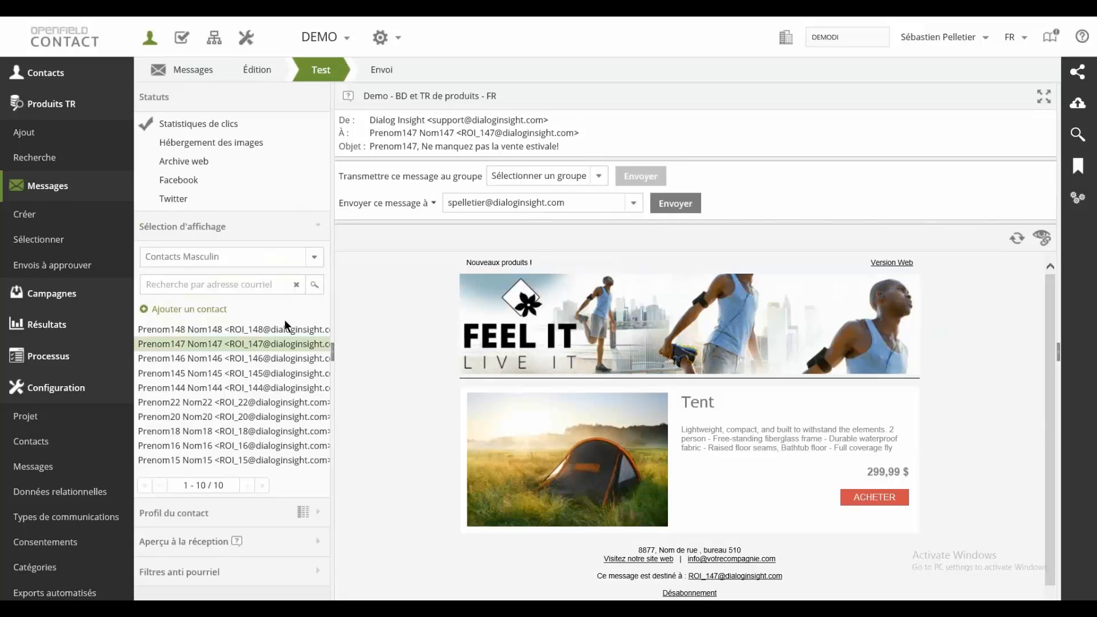
Step: Preview the message as the first contact of the group Contacts Féminin
{"action": "left_click", "coordinate": [274, 262]}
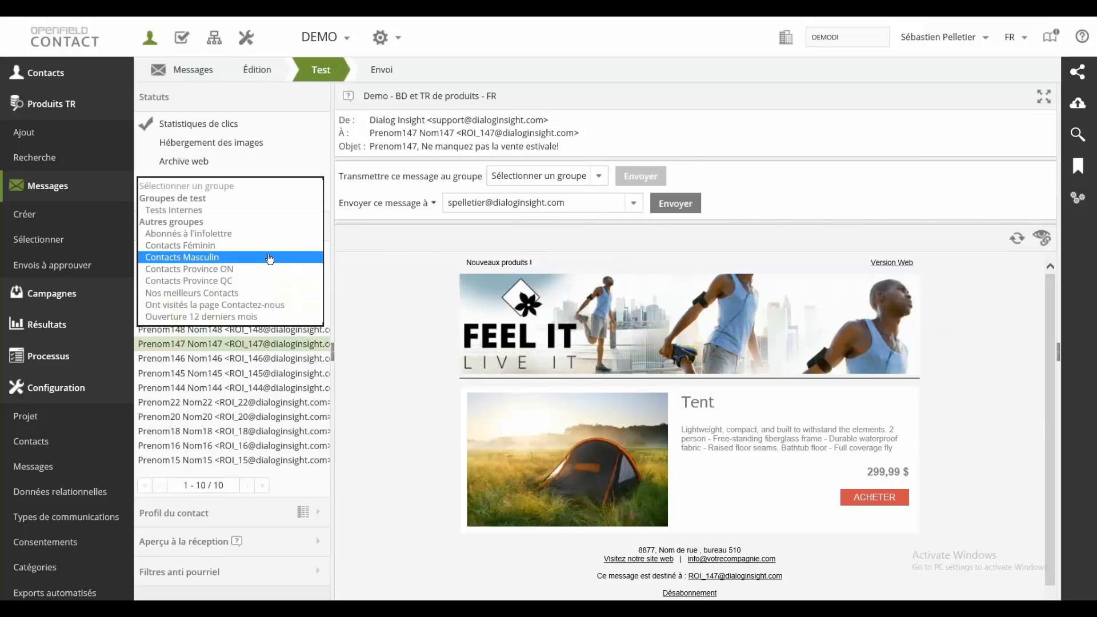
{"action": "left_click", "coordinate": [228, 246]}
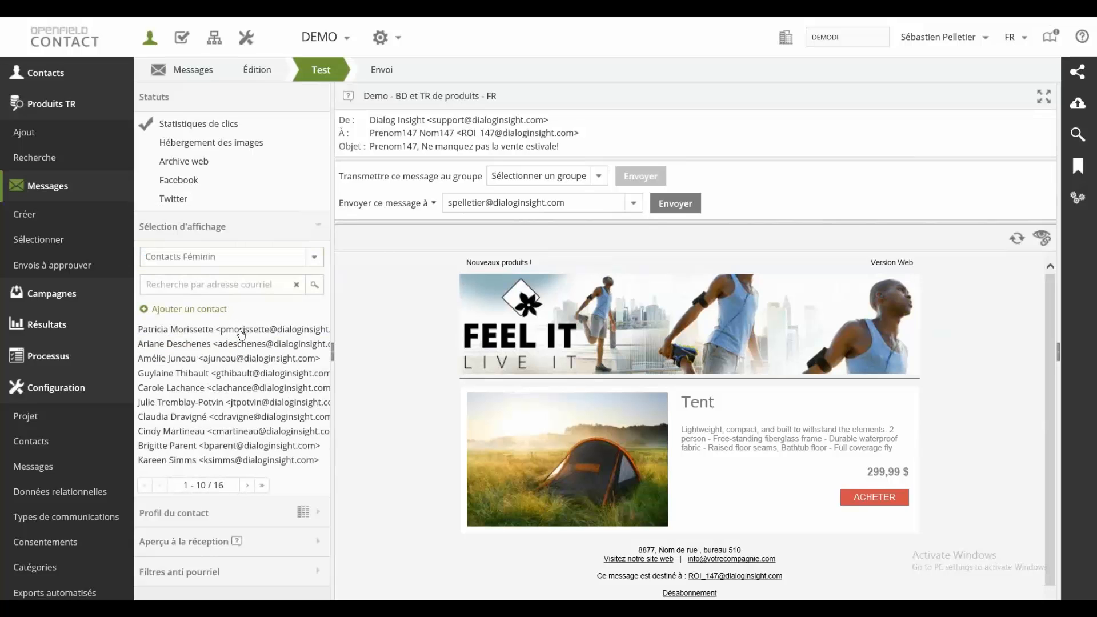
{"action": "left_click", "coordinate": [240, 329]}
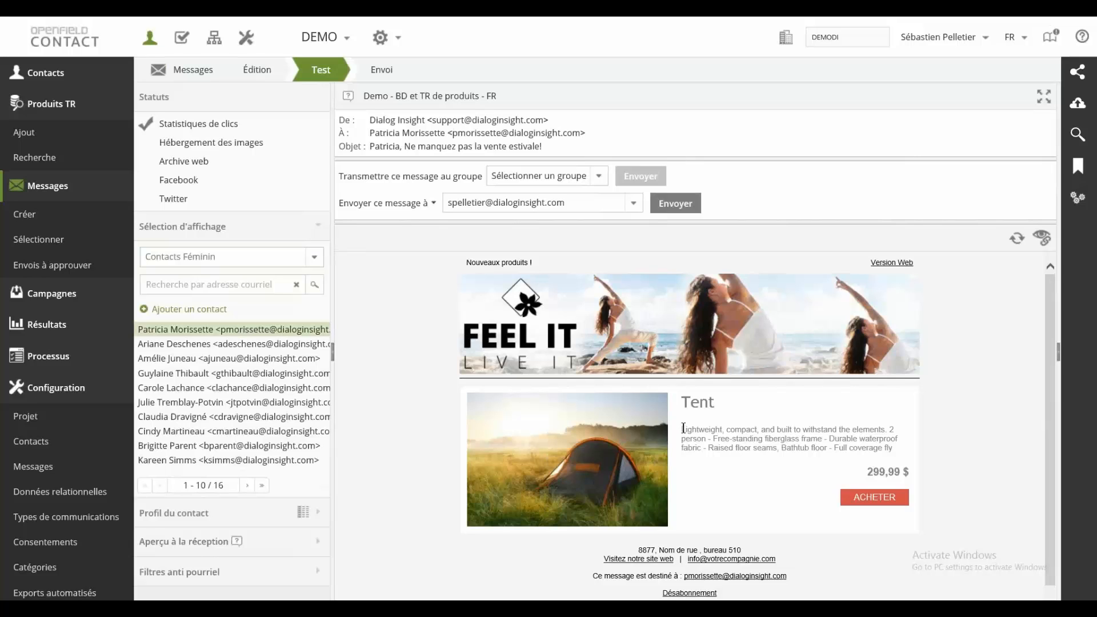
Step: Preview the message as the second contact of the group Contacts Province ON and view its product blocks
{"action": "left_click", "coordinate": [220, 262]}
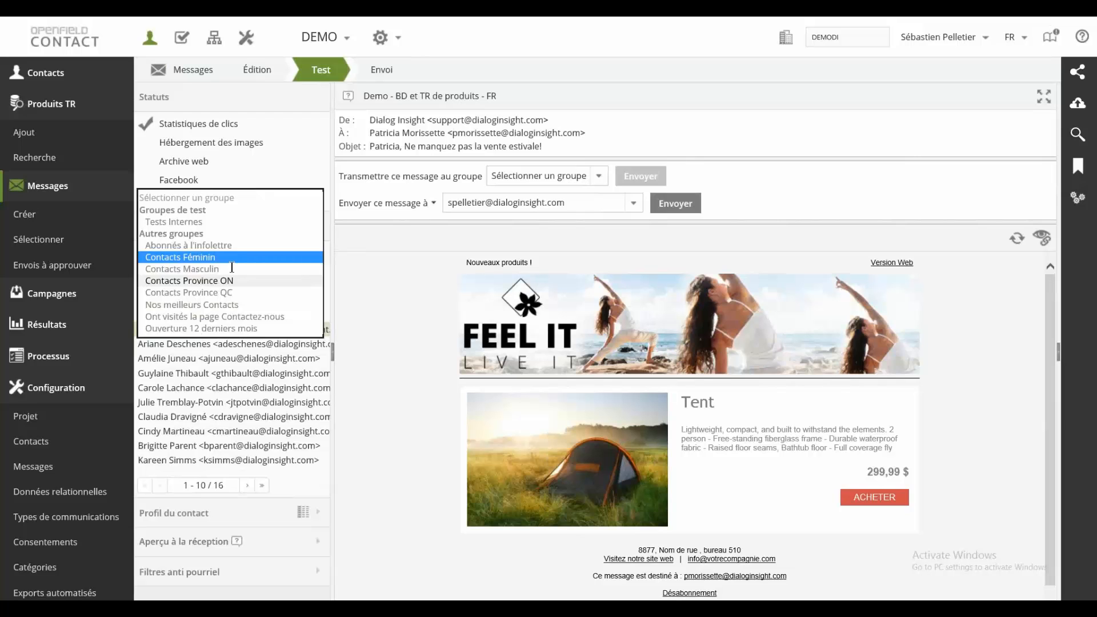
{"action": "left_click", "coordinate": [232, 267]}
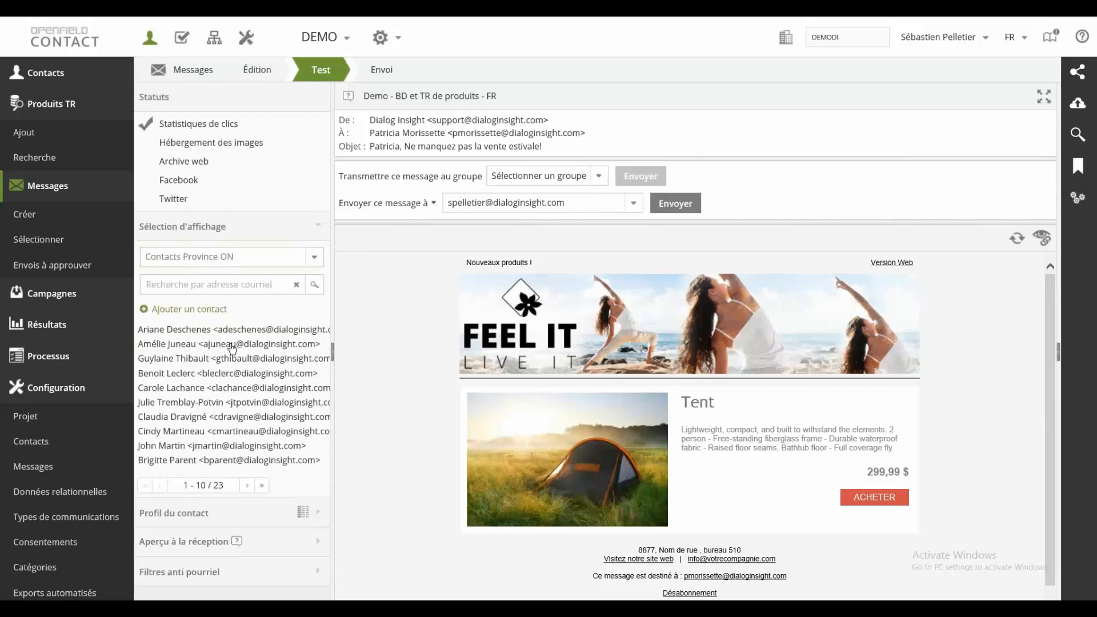
{"action": "left_click", "coordinate": [231, 344]}
{"action": "scroll", "coordinate": [424, 406], "scroll_direction": "down", "scroll_amount": 3}
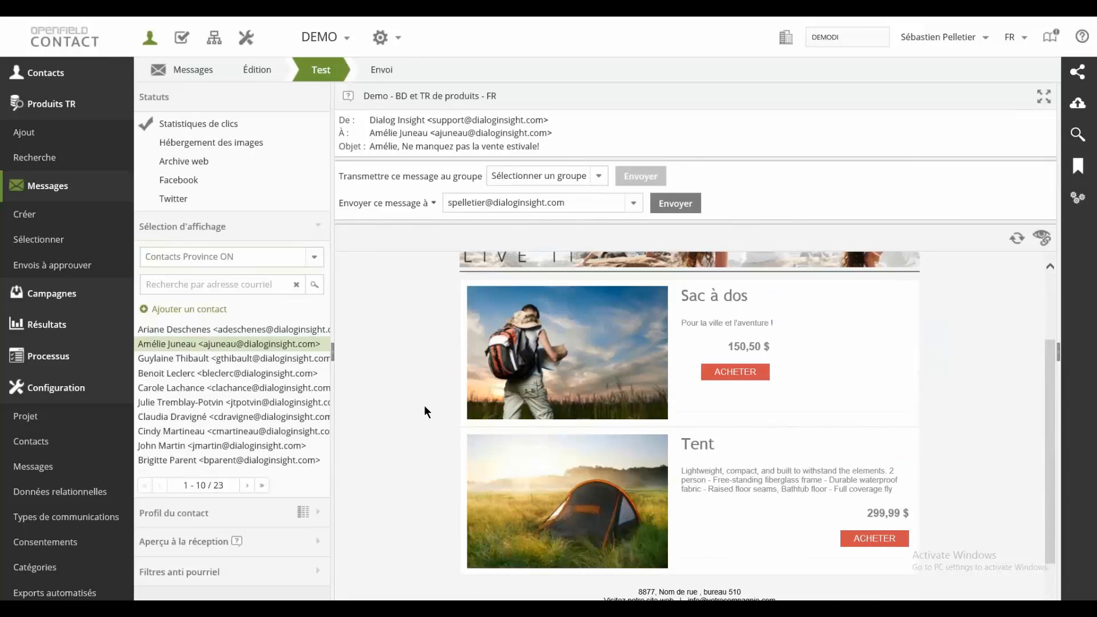
Step: Preview the message as the second contact of the group Contacts Province QC and review the whole content
{"action": "left_click", "coordinate": [314, 257]}
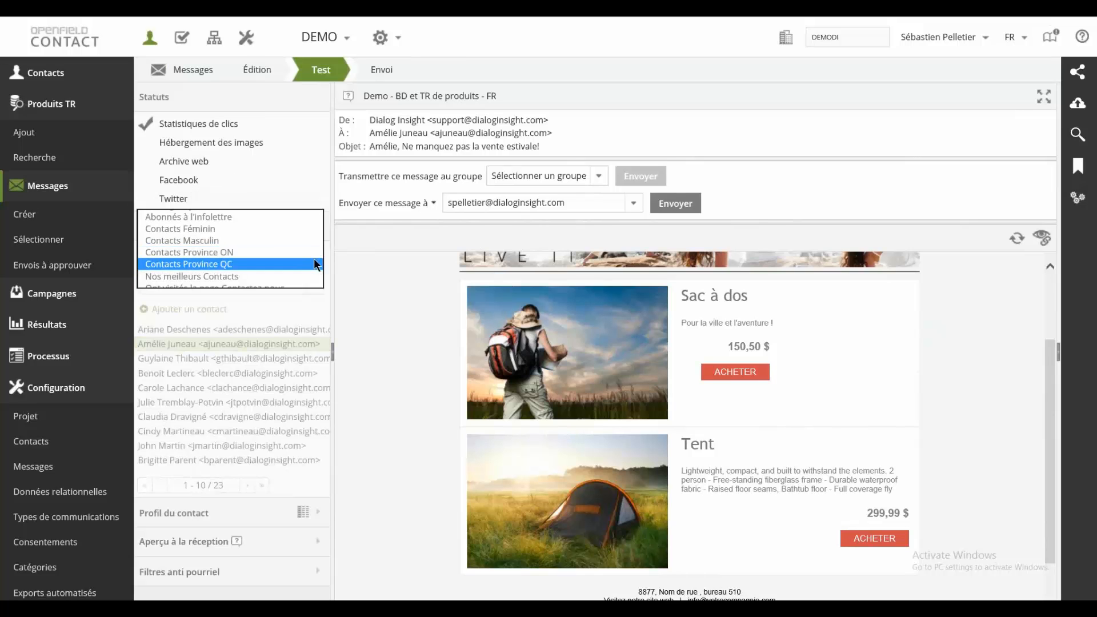
{"action": "left_click", "coordinate": [314, 261]}
{"action": "left_click", "coordinate": [236, 344]}
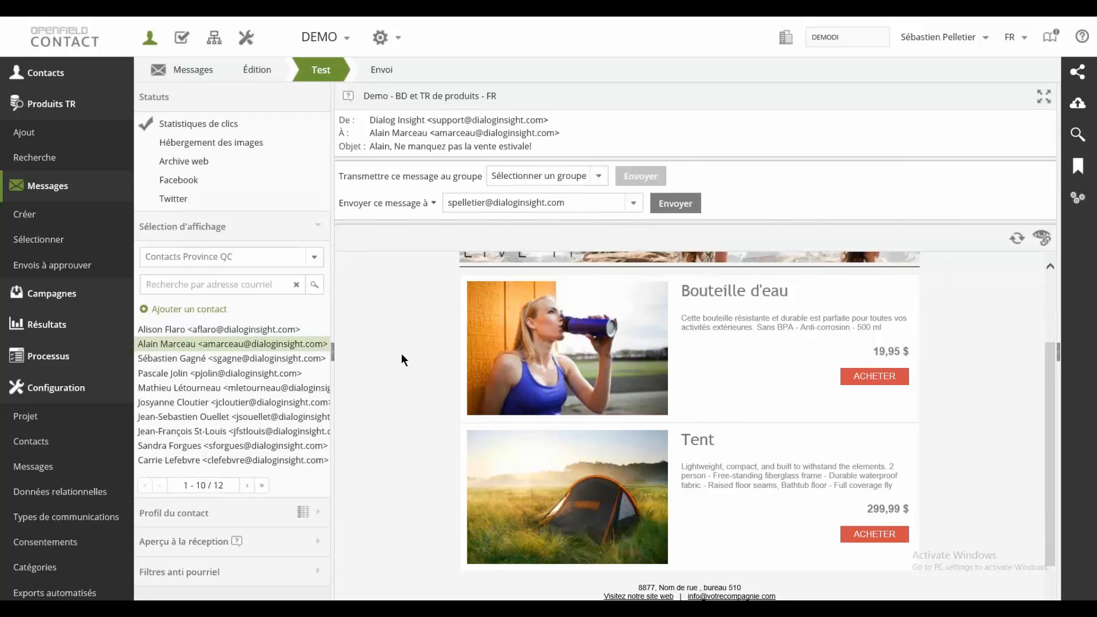
{"action": "scroll", "coordinate": [400, 364], "scroll_direction": "up", "scroll_amount": 3}
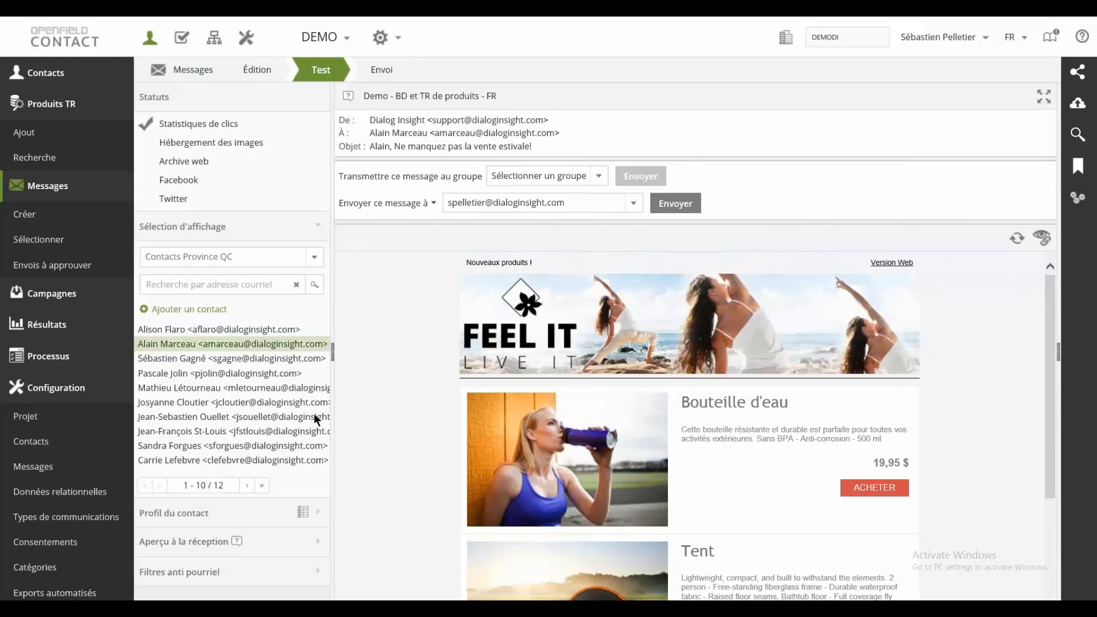
{"action": "left_click", "coordinate": [314, 259]}
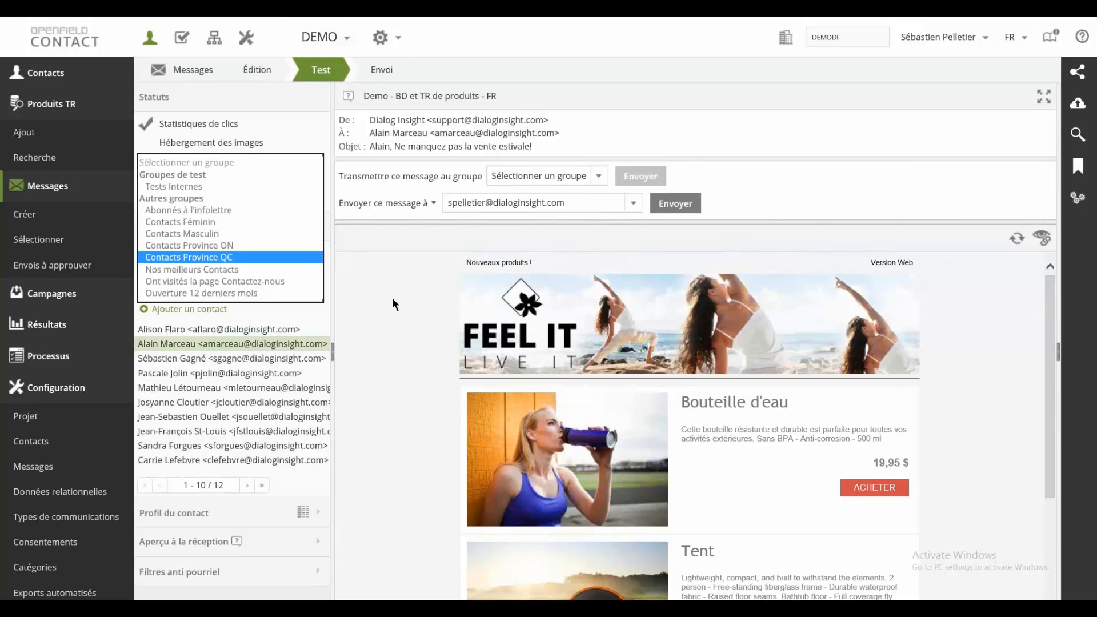
{"action": "left_click", "coordinate": [402, 287]}
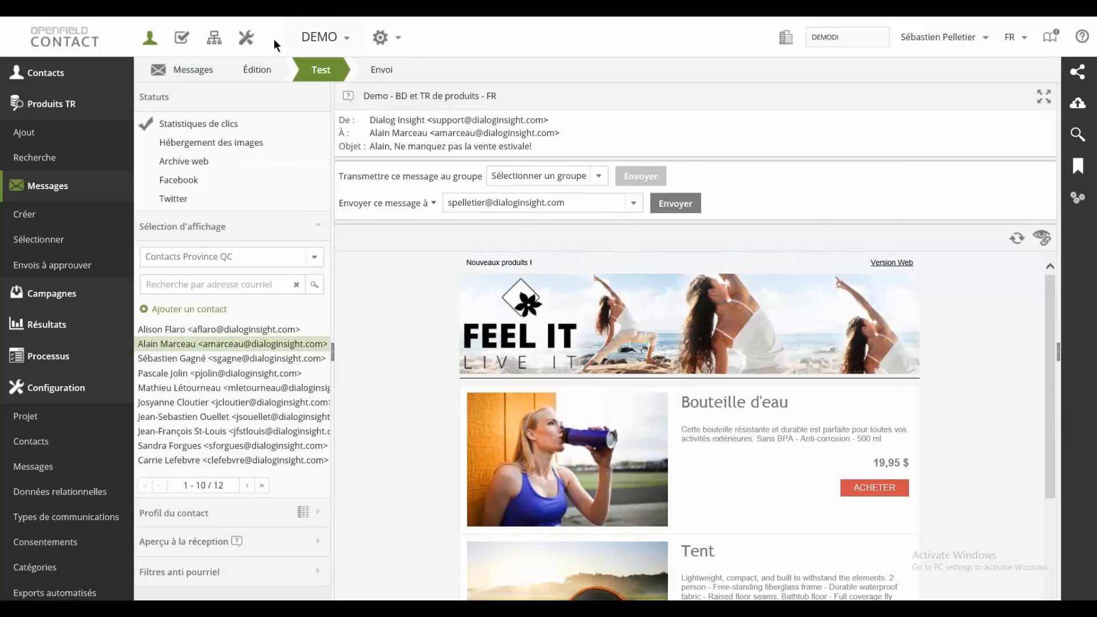
Step: Switch the message to editing and inspect the header banner's dynamic content and its condition without saving changes
{"action": "left_click", "coordinate": [262, 70]}
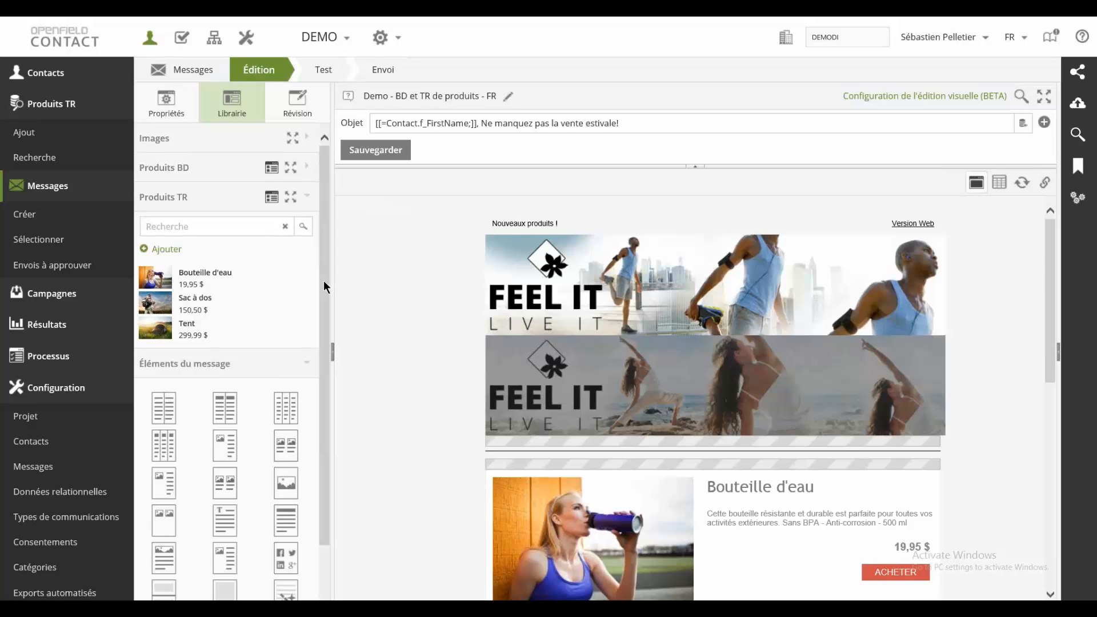
{"action": "left_click_drag", "start_coordinate": [323, 280], "coordinate": [322, 372]}
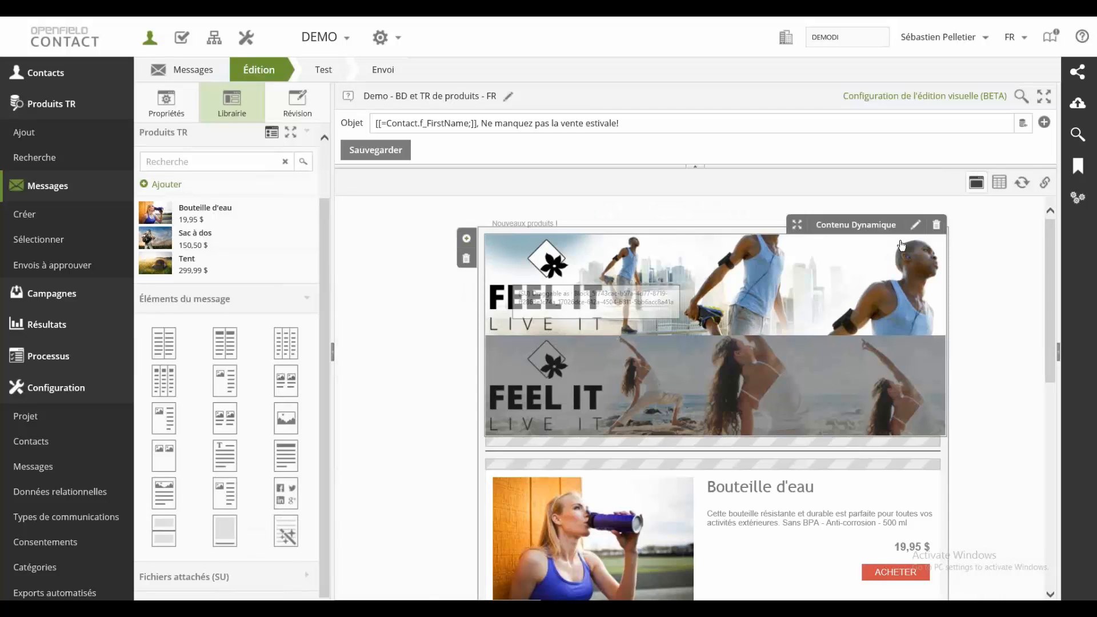
{"action": "left_click", "coordinate": [916, 225]}
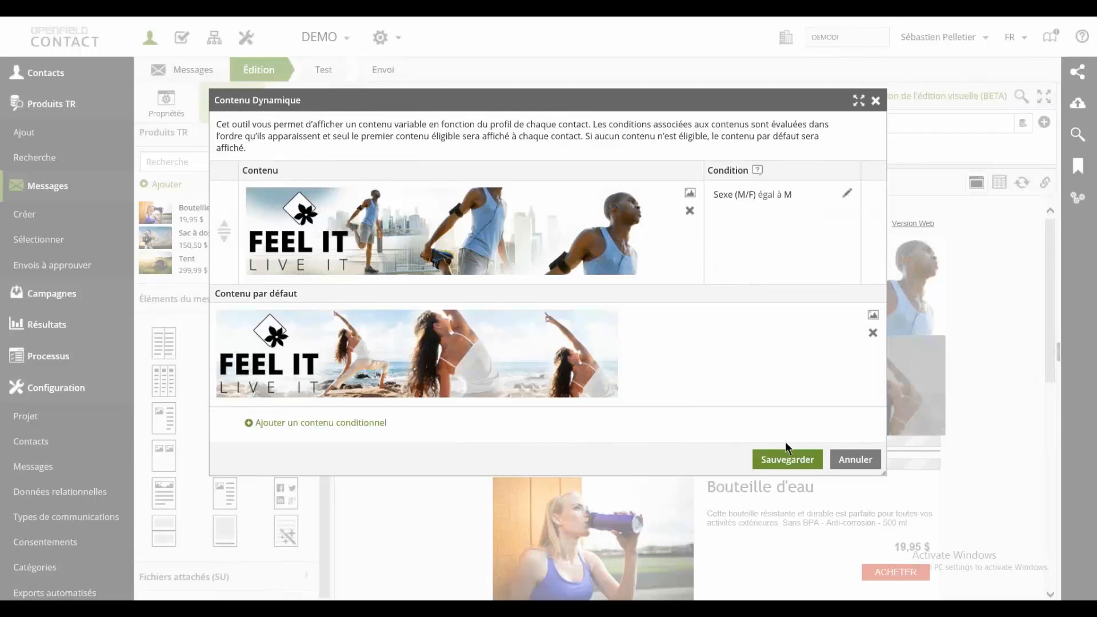
{"action": "left_click", "coordinate": [856, 459]}
Step: Insert the product Sac à dos from the Produits TR library above the Bouteille d'eau block in the message
{"action": "scroll", "coordinate": [633, 458], "scroll_direction": "down", "scroll_amount": 5}
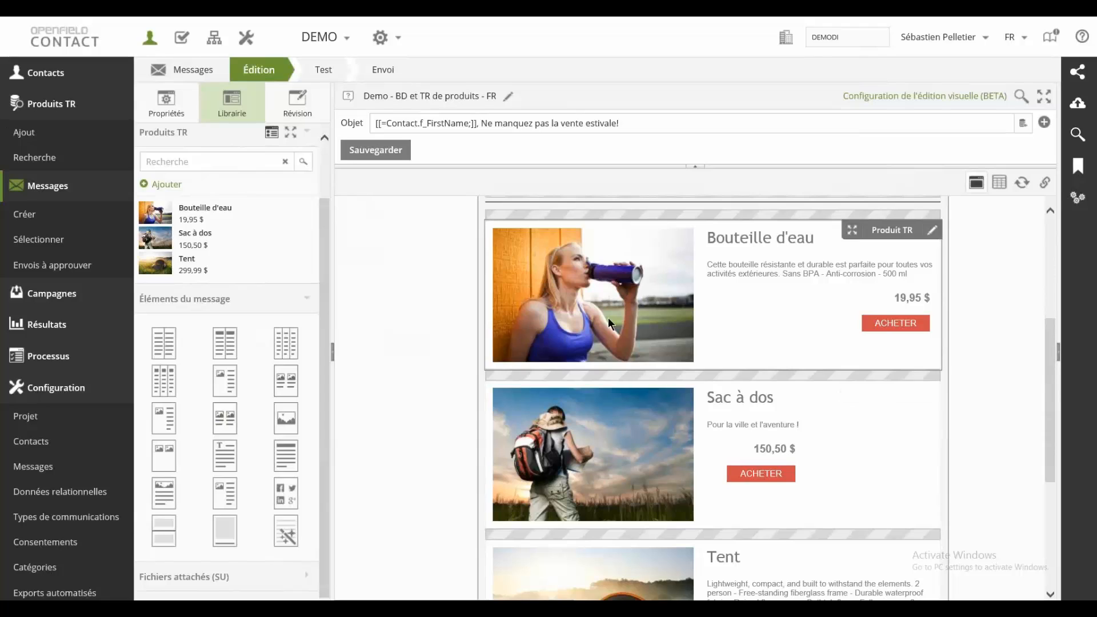
{"action": "left_click_drag", "start_coordinate": [325, 320], "coordinate": [322, 248]}
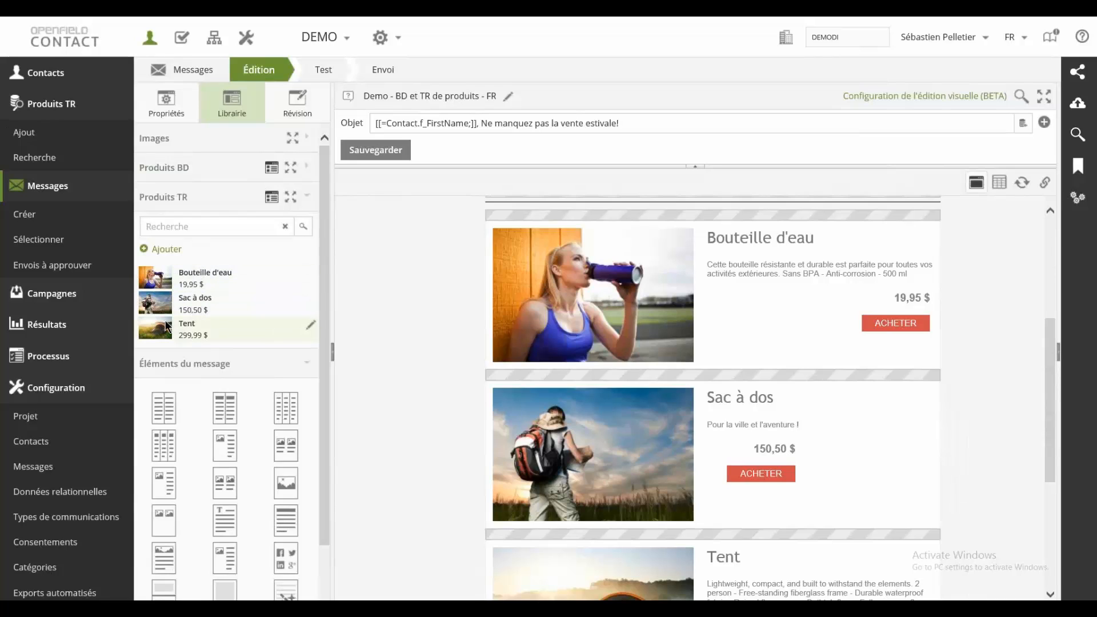
{"action": "left_click_drag", "start_coordinate": [163, 307], "coordinate": [692, 235]}
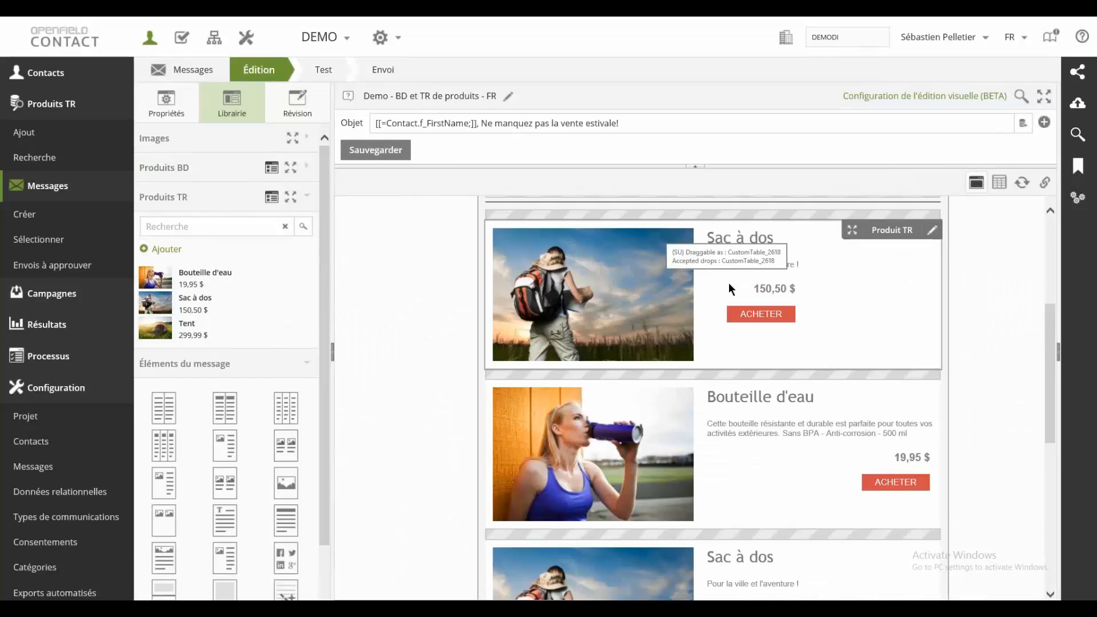
{"action": "scroll", "coordinate": [729, 283], "scroll_direction": "up", "scroll_amount": 1}
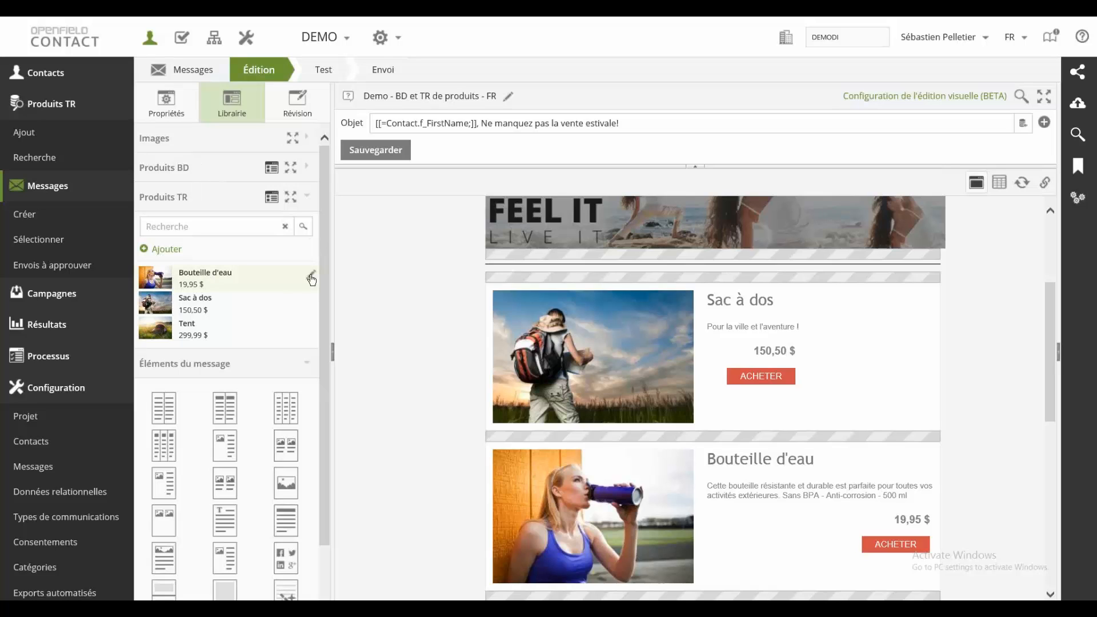
Step: View the Bouteille d'eau product record and the blank form for a new Produits TR record, cancelling both
{"action": "left_click", "coordinate": [311, 279]}
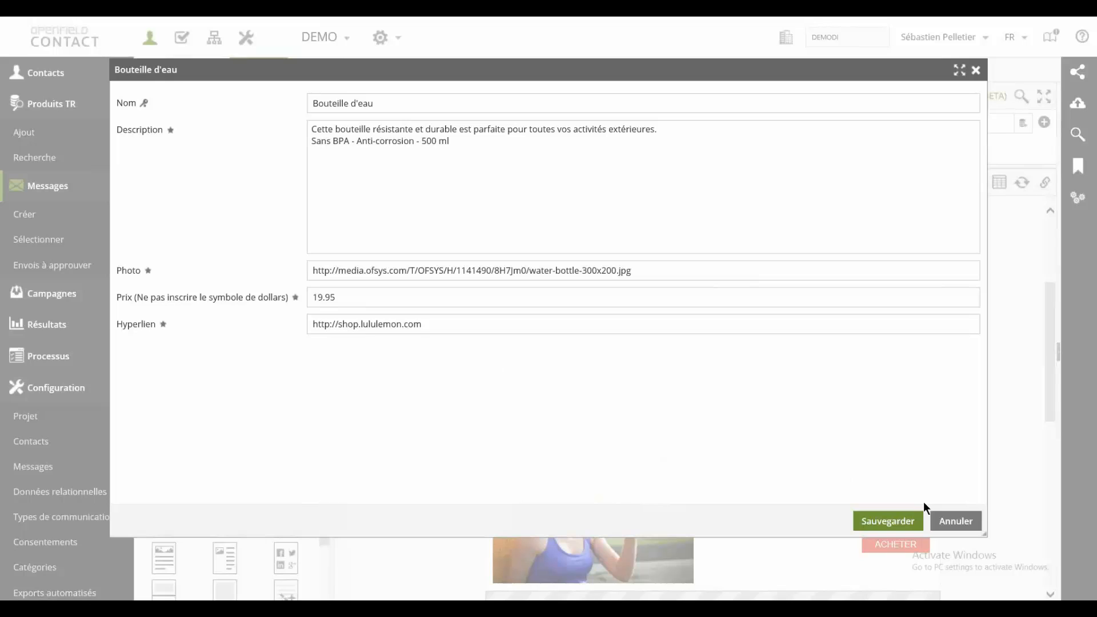
{"action": "left_click", "coordinate": [968, 522]}
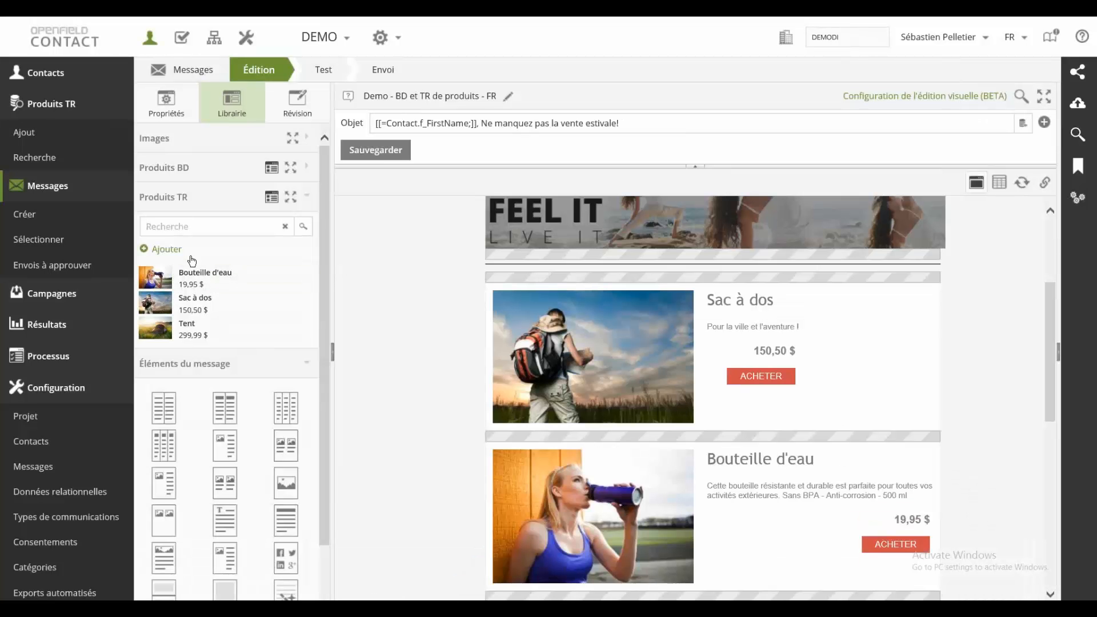
{"action": "left_click", "coordinate": [172, 249]}
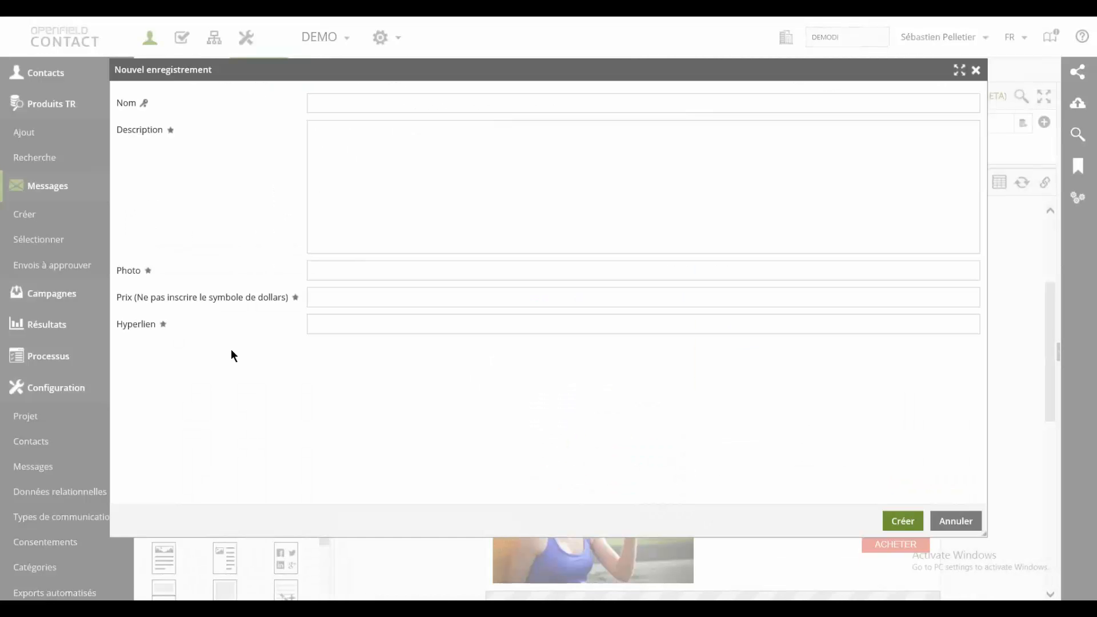
{"action": "left_click", "coordinate": [955, 521]}
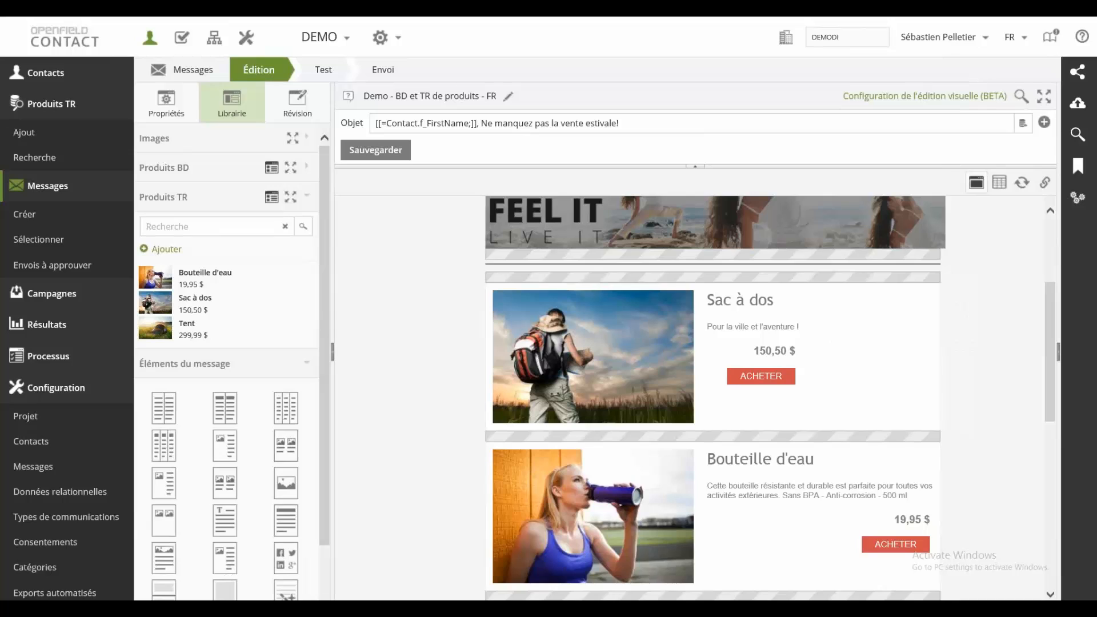
Step: Examine the product blocks in the message body down to the empty drop zone, with the subject area collapsed
{"action": "mouse_move", "coordinate": [901, 294]}
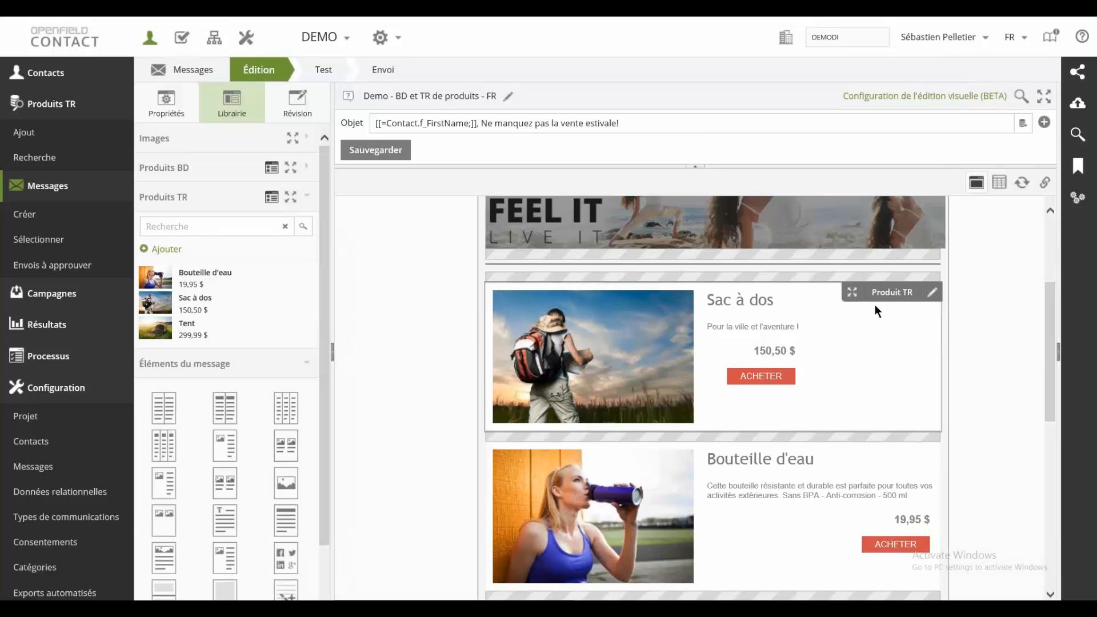
{"action": "mouse_move", "coordinate": [714, 279]}
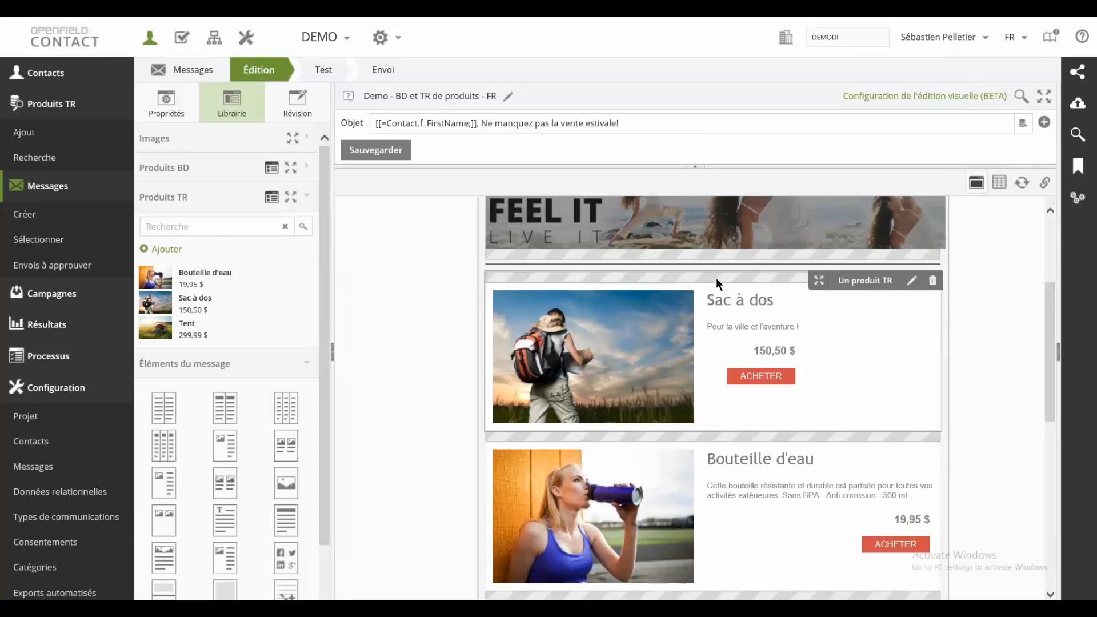
{"action": "scroll", "coordinate": [1045, 314], "scroll_direction": "down", "scroll_amount": 2}
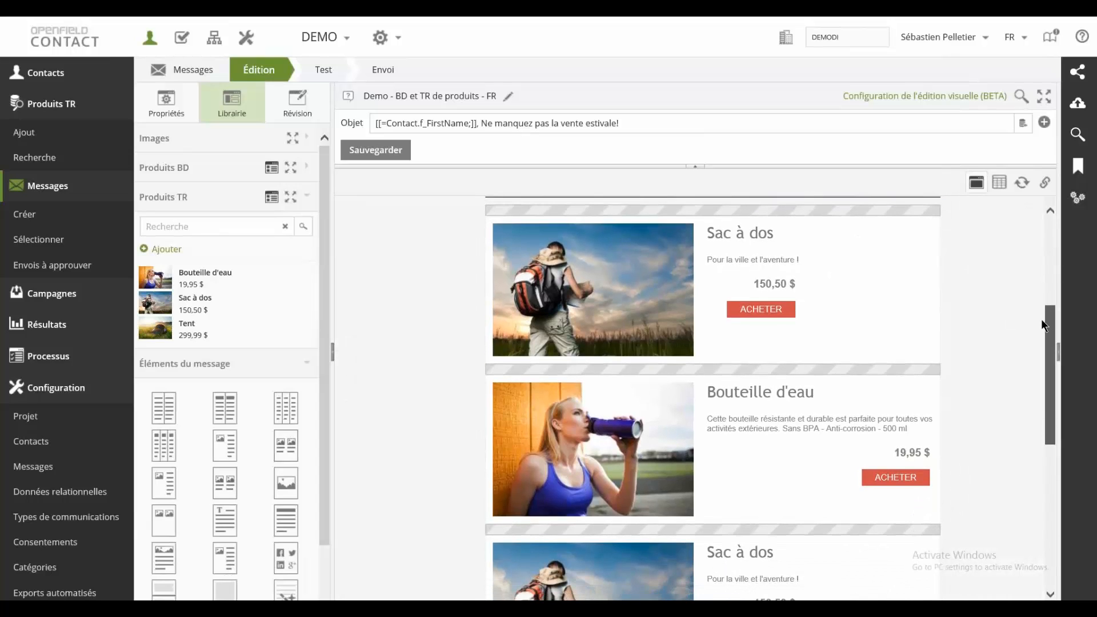
{"action": "scroll", "coordinate": [1038, 328], "scroll_direction": "down", "scroll_amount": 3}
{"action": "scroll", "coordinate": [1035, 338], "scroll_direction": "up", "scroll_amount": 3}
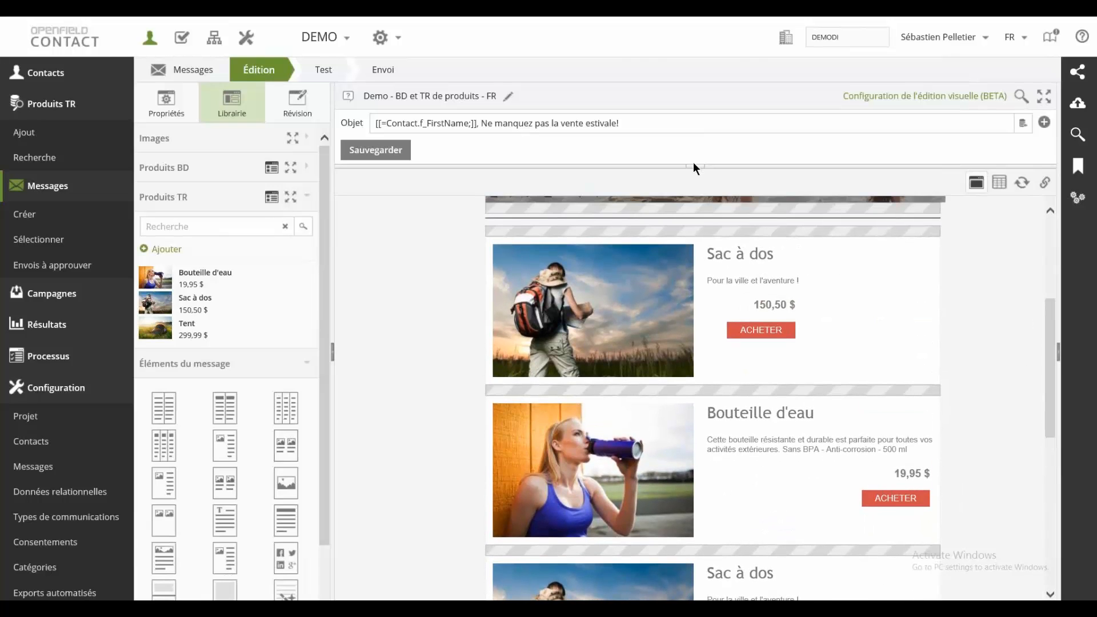
{"action": "left_click", "coordinate": [694, 165]}
{"action": "mouse_move", "coordinate": [879, 230]}
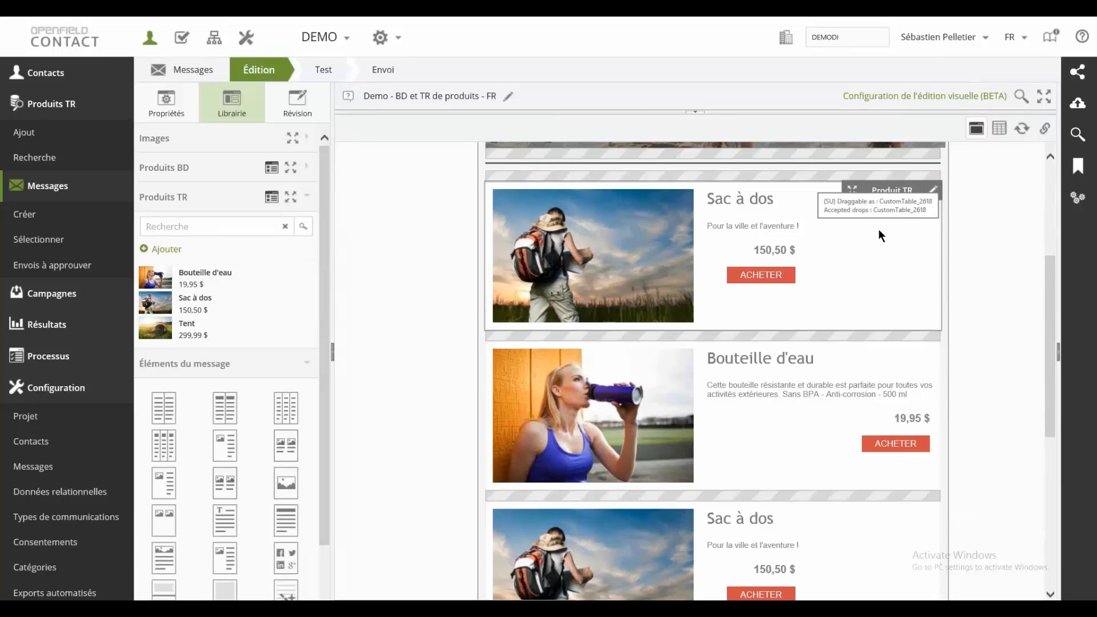
{"action": "scroll", "coordinate": [819, 265], "scroll_direction": "down", "scroll_amount": 2}
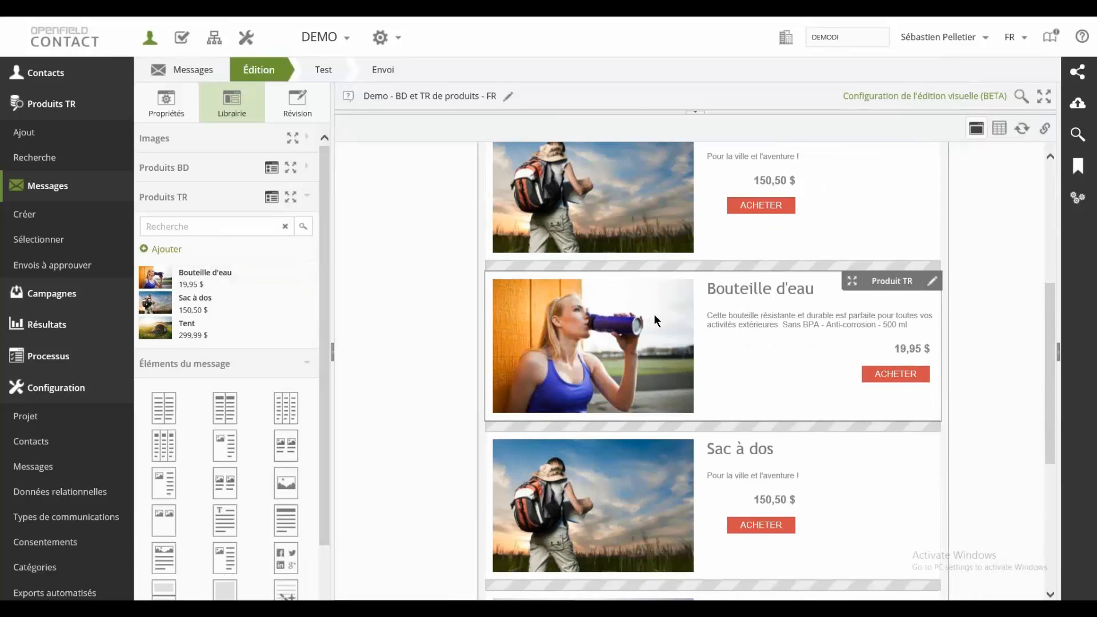
{"action": "scroll", "coordinate": [653, 315], "scroll_direction": "down", "scroll_amount": 4}
{"action": "mouse_move", "coordinate": [656, 255]}
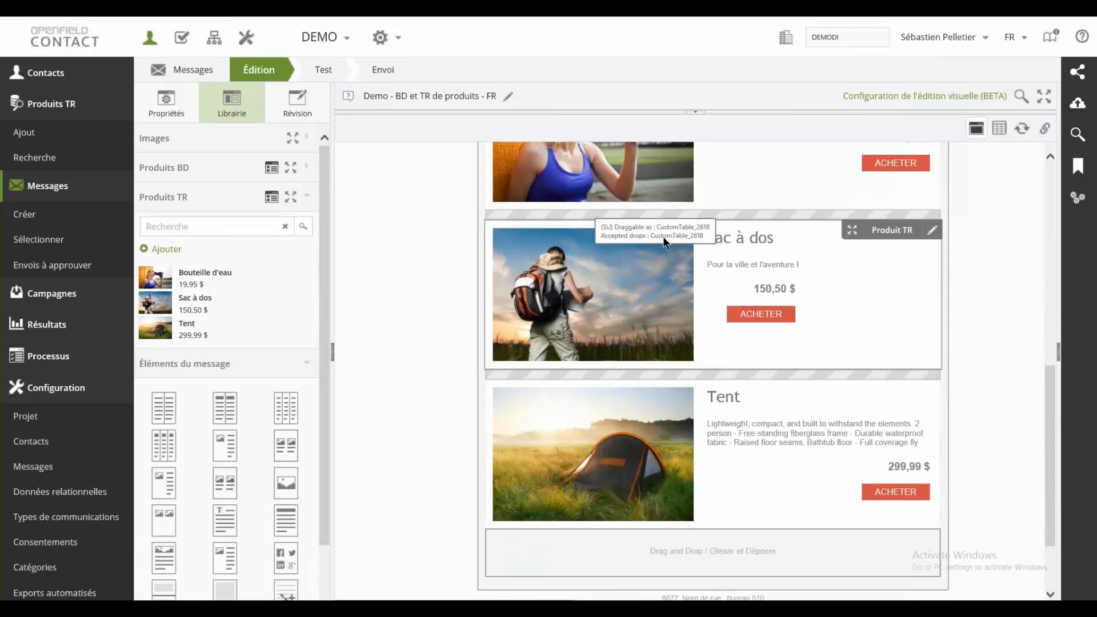
Step: Inspect the Province (Code) display condition of the Sac à dos block above Tent without changing its clause, and save the block settings
{"action": "mouse_move", "coordinate": [722, 217]}
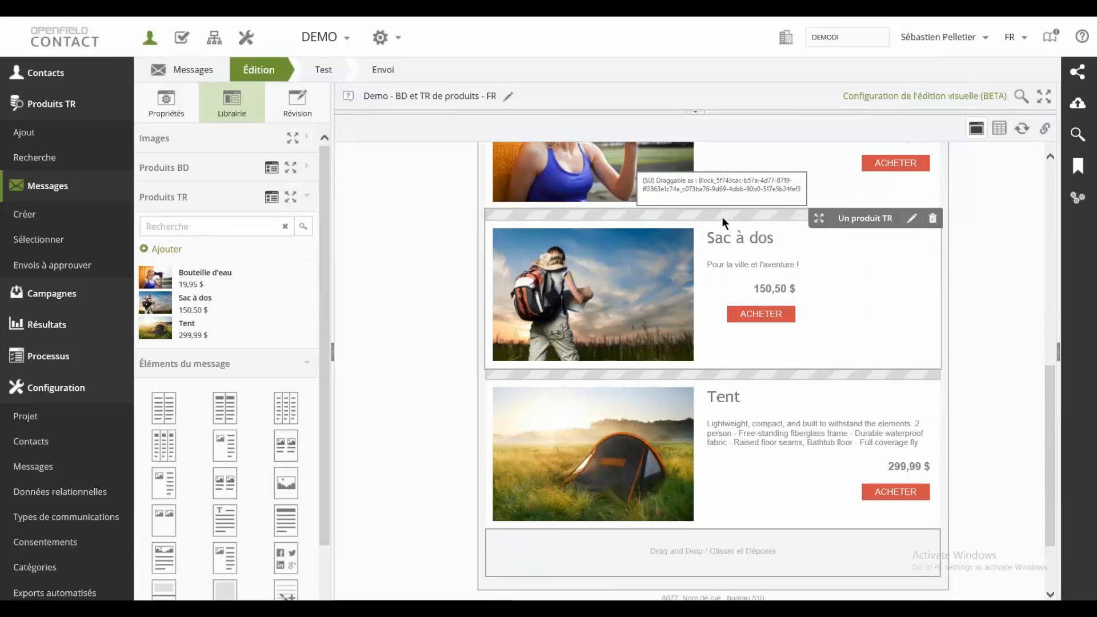
{"action": "double_click", "coordinate": [722, 217]}
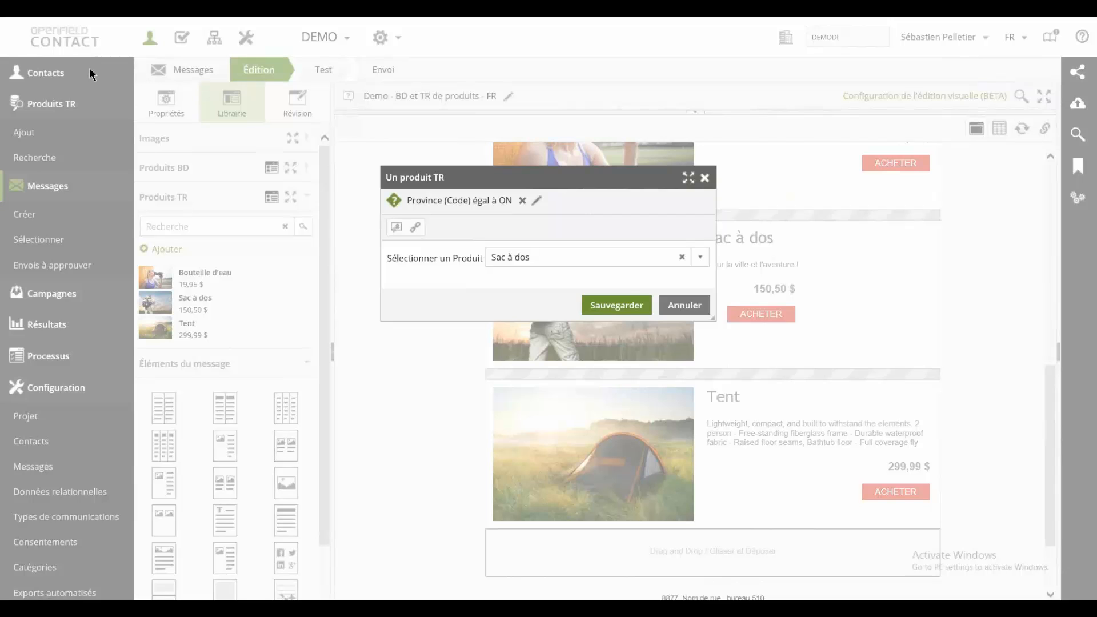
{"action": "left_click", "coordinate": [537, 201]}
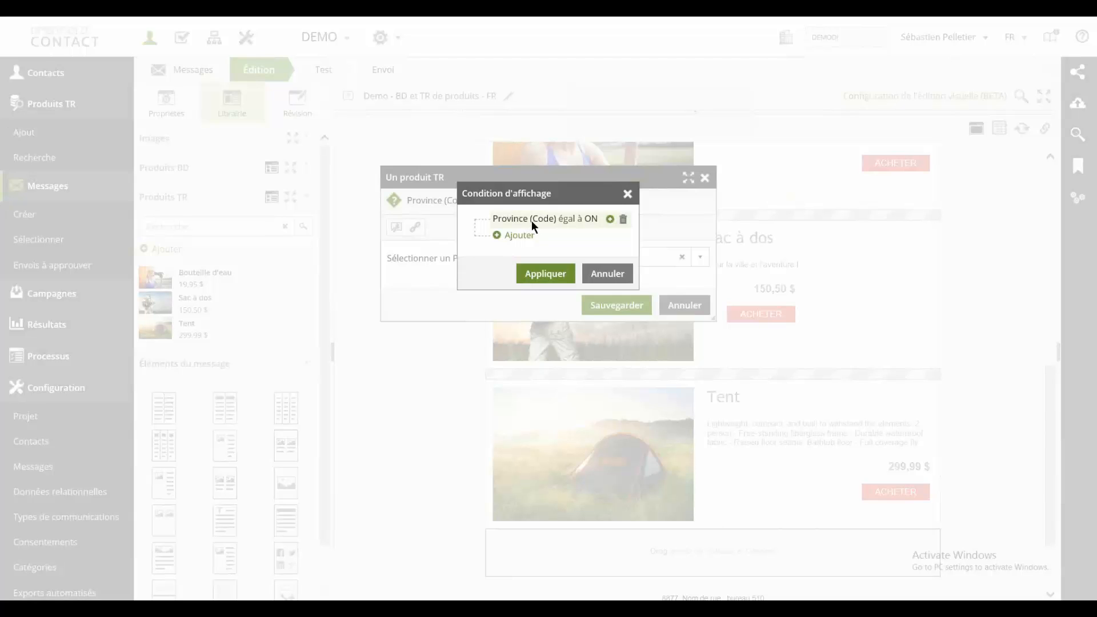
{"action": "left_click", "coordinate": [532, 221]}
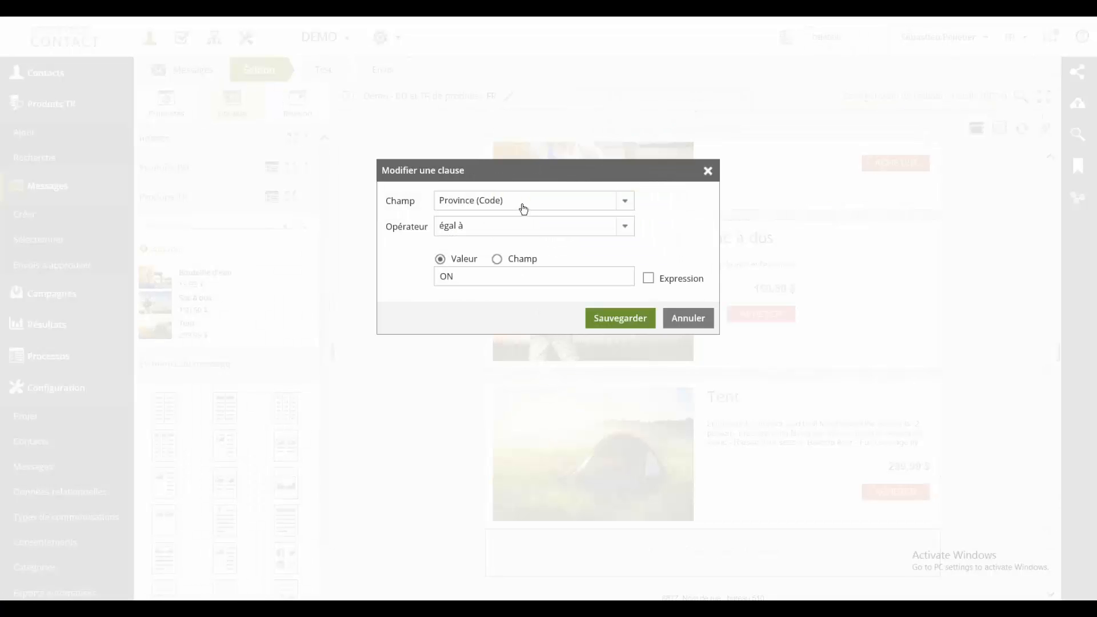
{"action": "left_click", "coordinate": [483, 278]}
{"action": "left_click", "coordinate": [711, 327]}
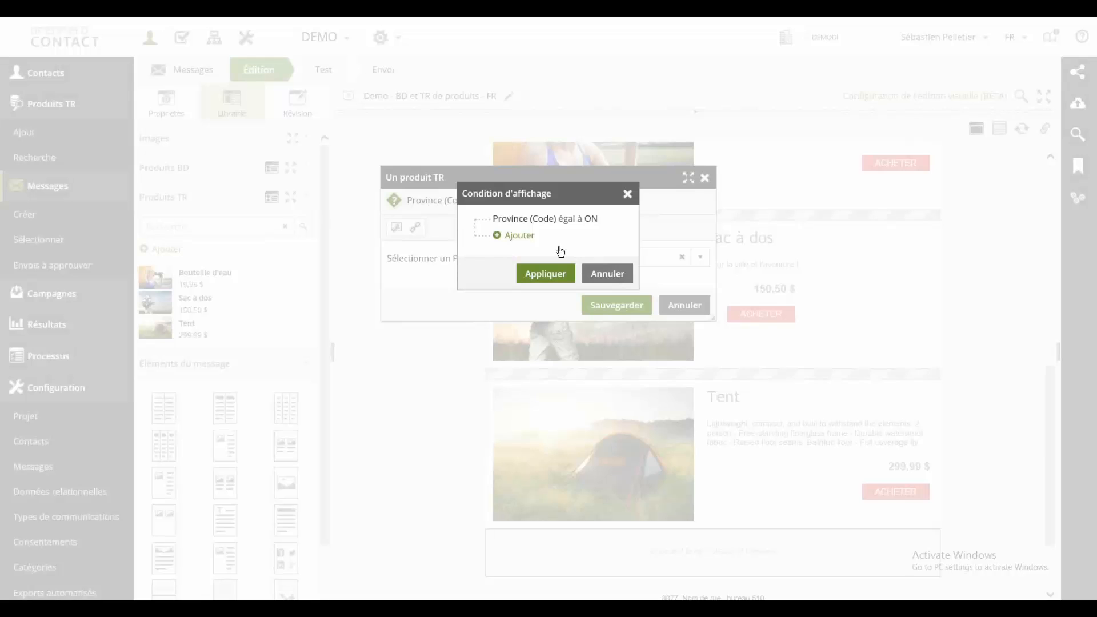
{"action": "left_click", "coordinate": [603, 274]}
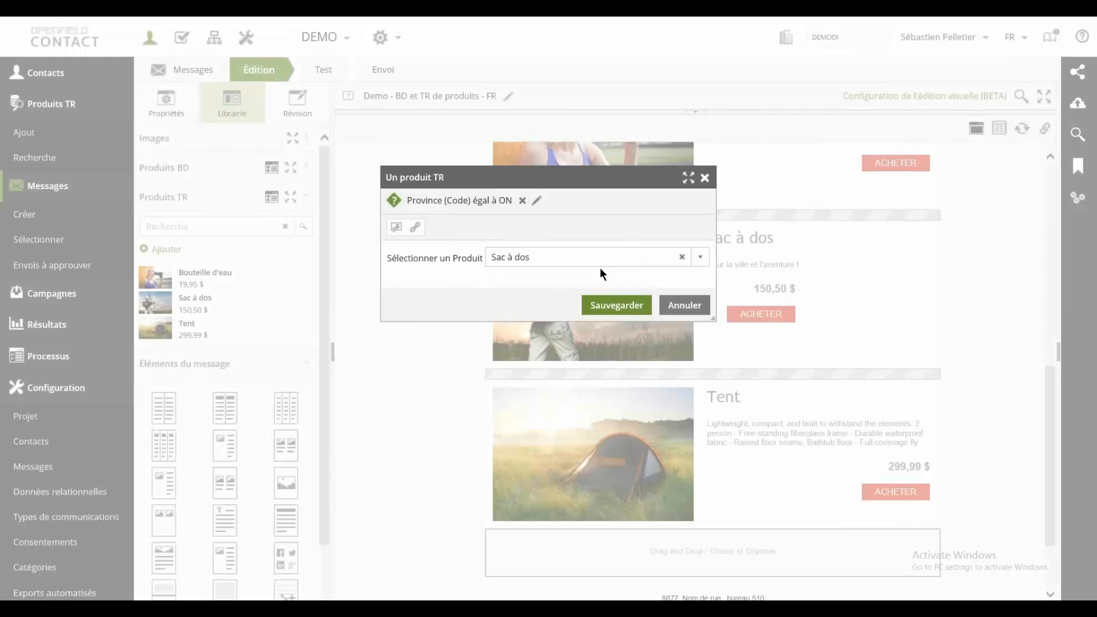
{"action": "left_click", "coordinate": [616, 305]}
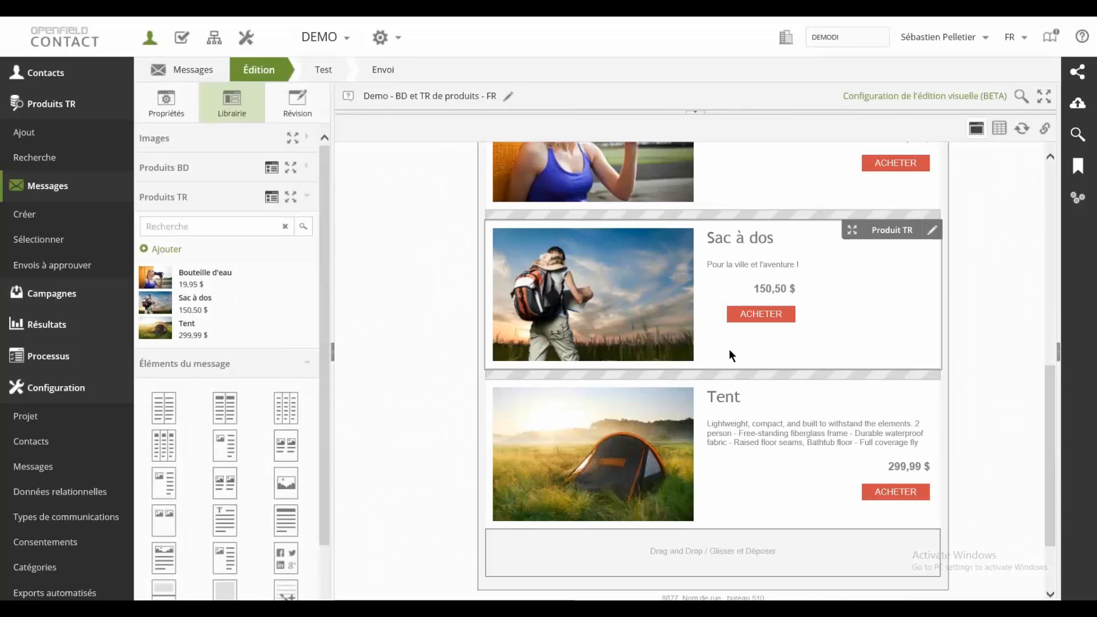
Step: View the product selection and display condition of the Bouteille d'eau block and cancel without changes
{"action": "scroll", "coordinate": [729, 349], "scroll_direction": "up", "scroll_amount": 3}
{"action": "left_click", "coordinate": [732, 194]}
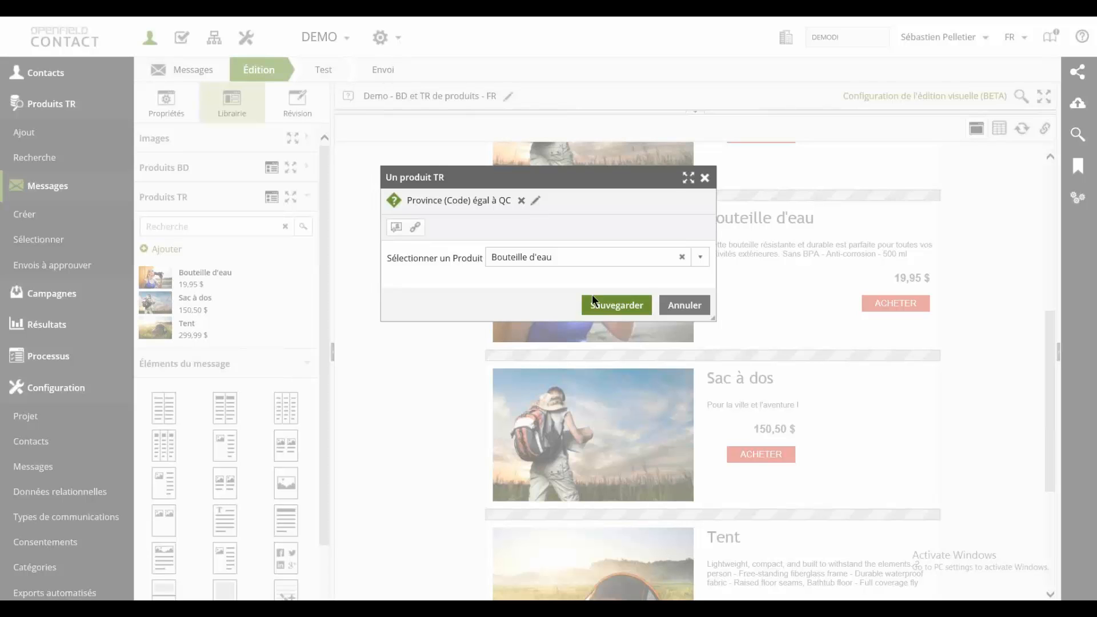
{"action": "left_click", "coordinate": [682, 310]}
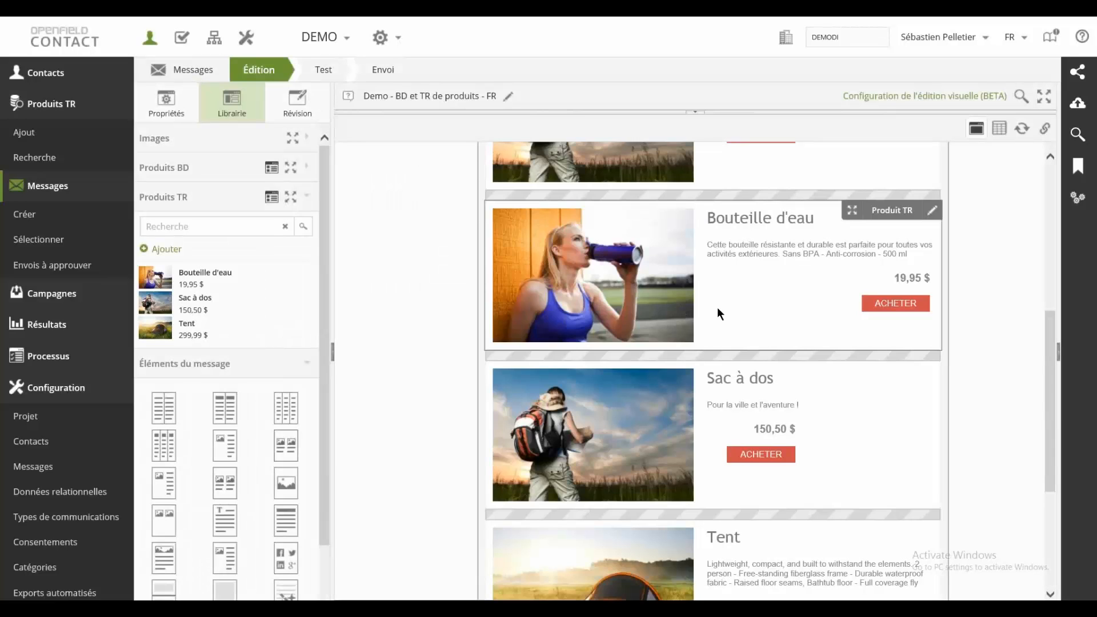
{"action": "scroll", "coordinate": [735, 308], "scroll_direction": "up", "scroll_amount": 3}
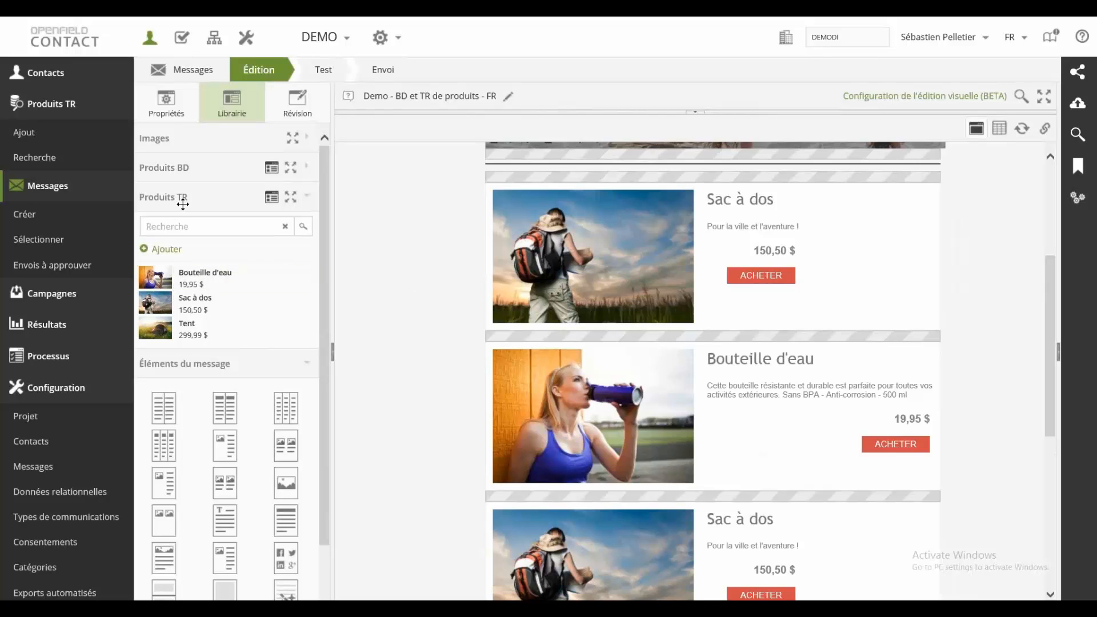
Step: View the blank new-record form of the Produits TR library, cancel it, and go to the library's product search
{"action": "left_click", "coordinate": [174, 250]}
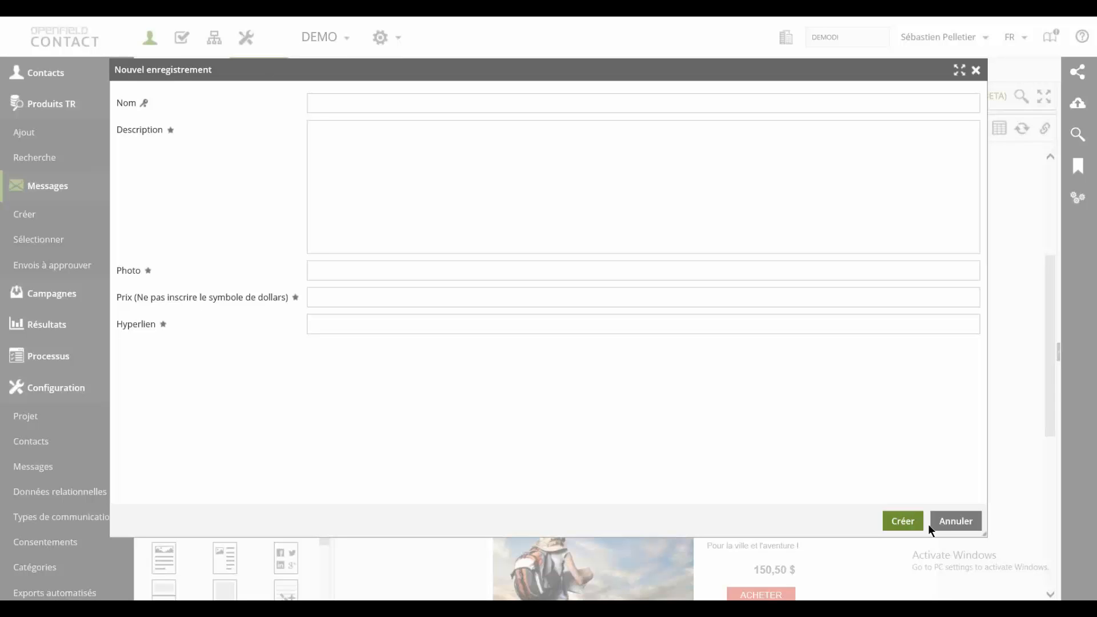
{"action": "left_click", "coordinate": [953, 522]}
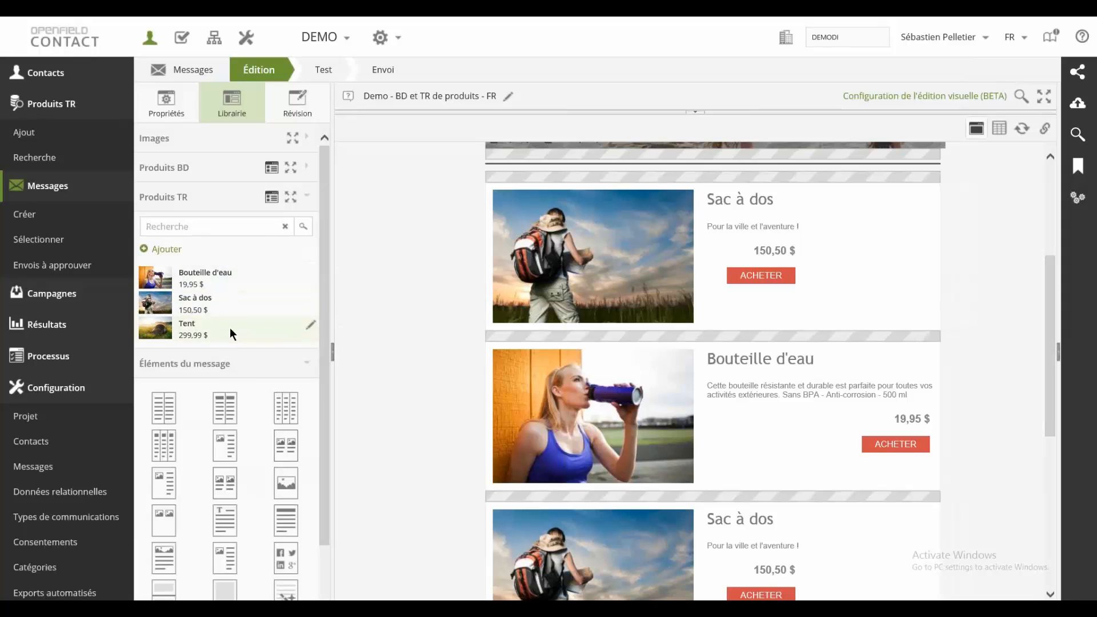
{"action": "left_click", "coordinate": [259, 228]}
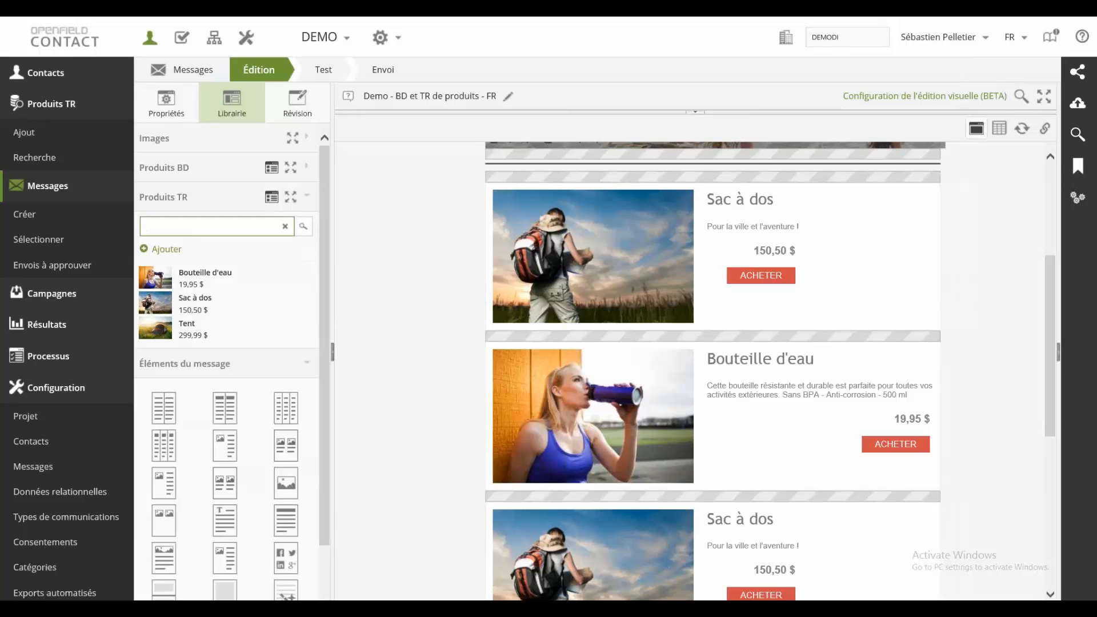
Step: Open the contact import page and set the import destination to the relational table Produits TR
{"action": "left_click", "coordinate": [75, 81]}
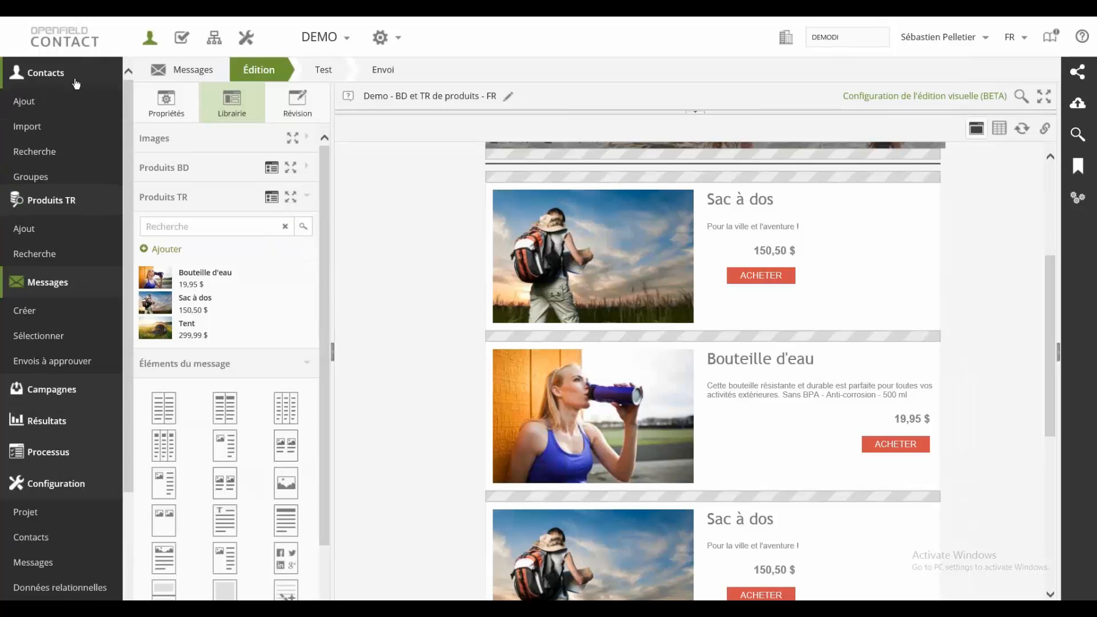
{"action": "left_click", "coordinate": [64, 132]}
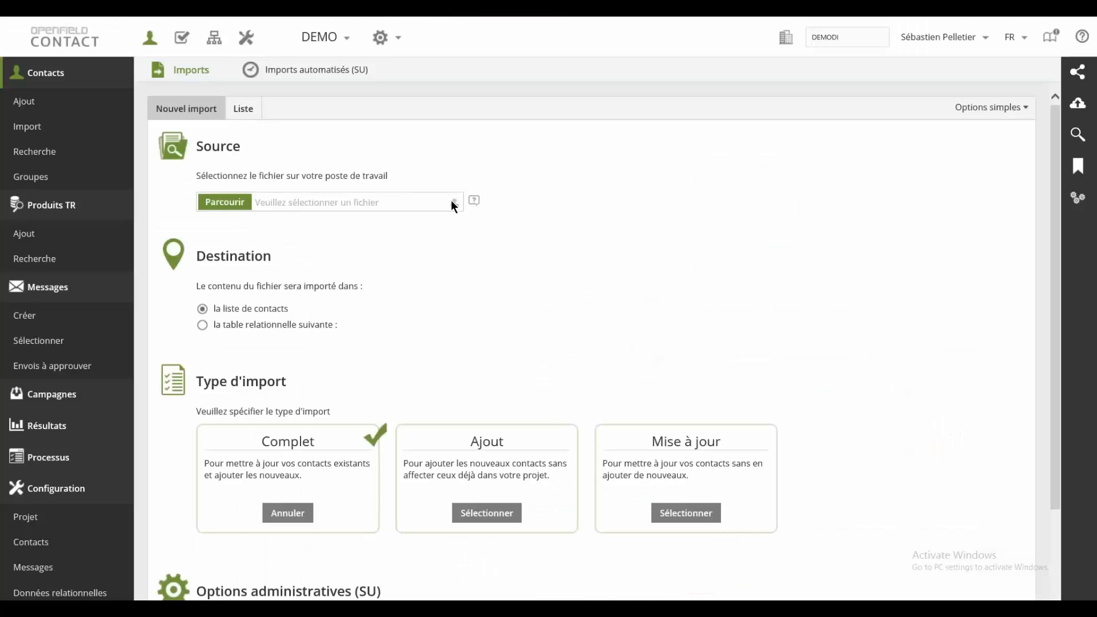
{"action": "left_click", "coordinate": [276, 325]}
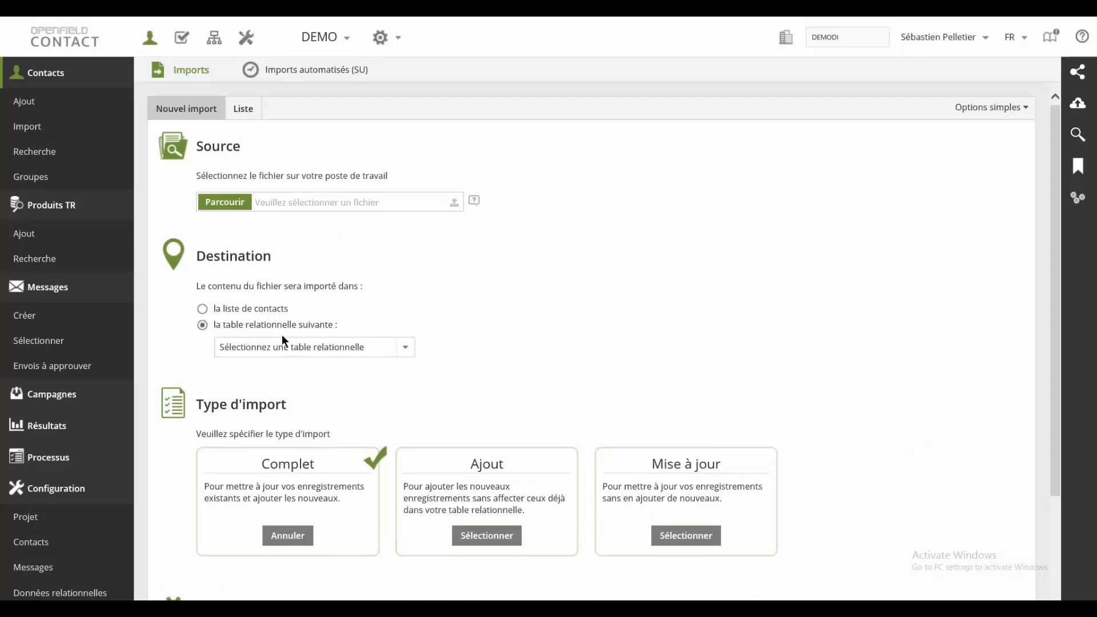
{"action": "left_click", "coordinate": [376, 346]}
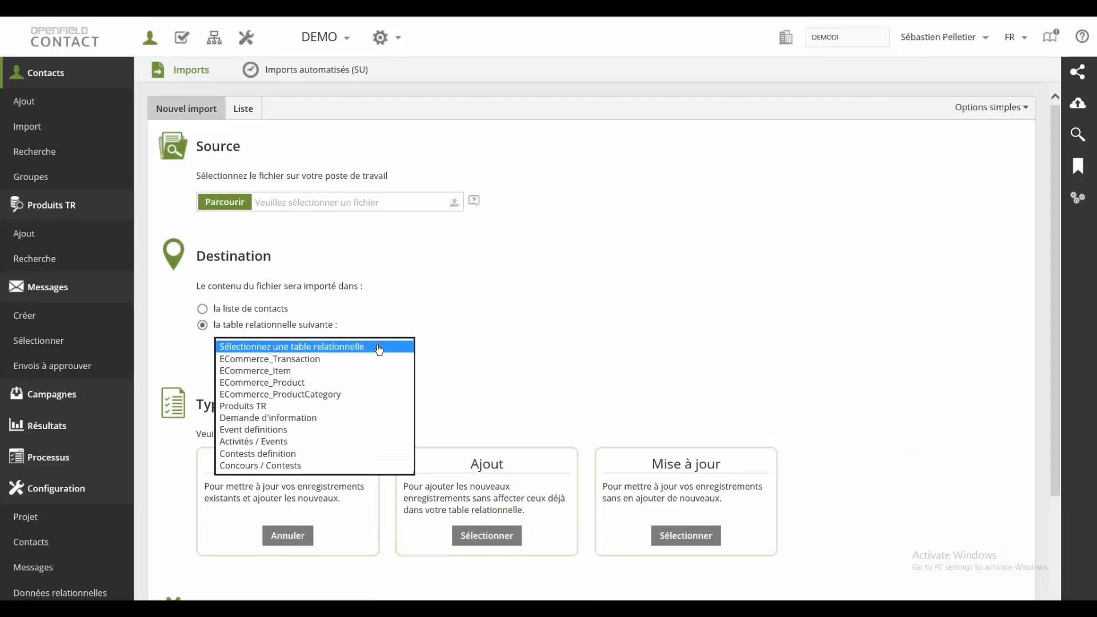
{"action": "left_click", "coordinate": [362, 407]}
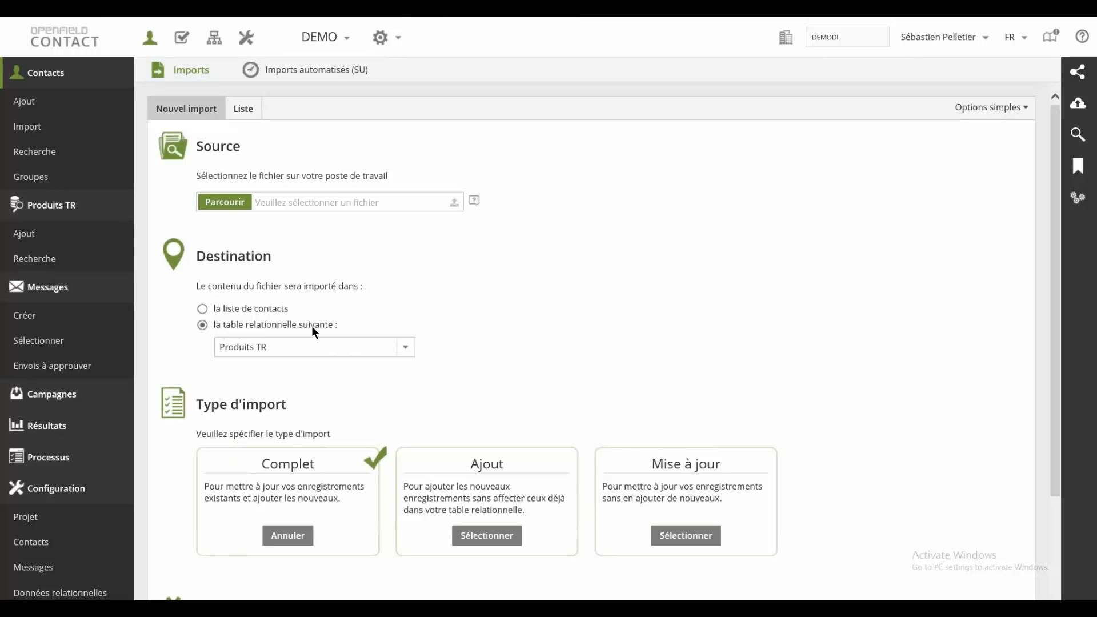
{"action": "left_click", "coordinate": [405, 347]}
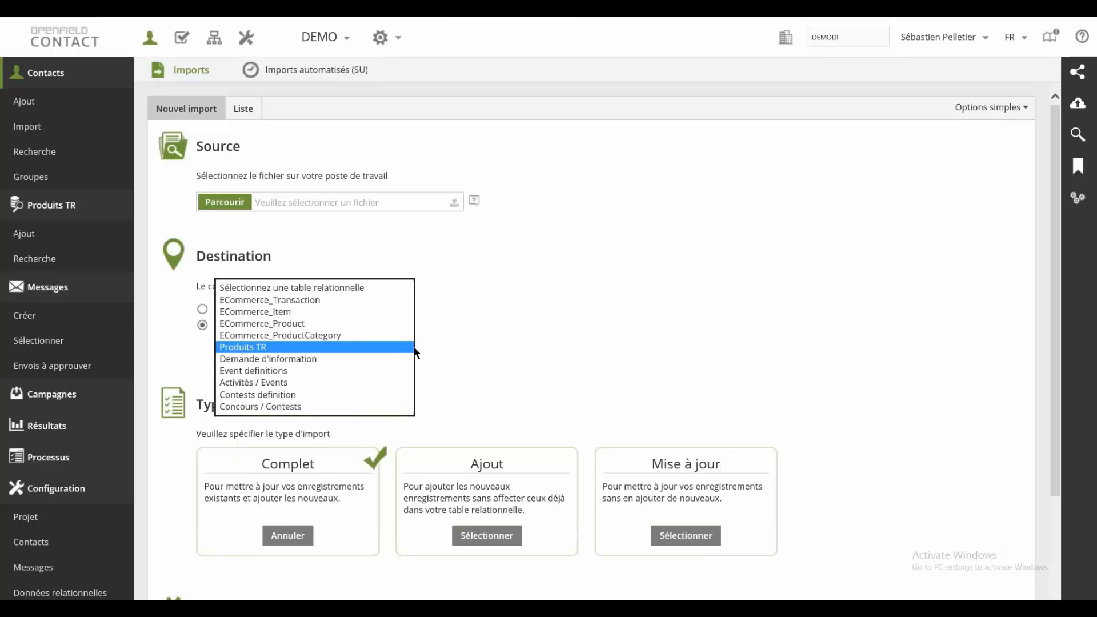
{"action": "left_click", "coordinate": [454, 342]}
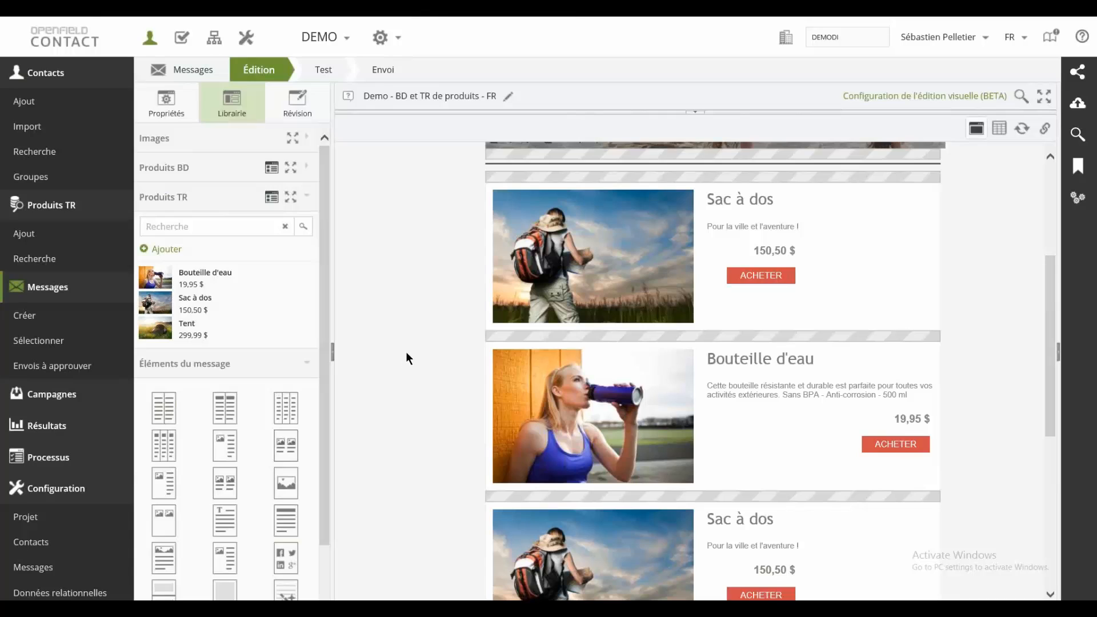
Step: Open the relational data schema Produits d'une table relationnelle and select its Produits TR table
{"action": "left_click", "coordinate": [93, 594]}
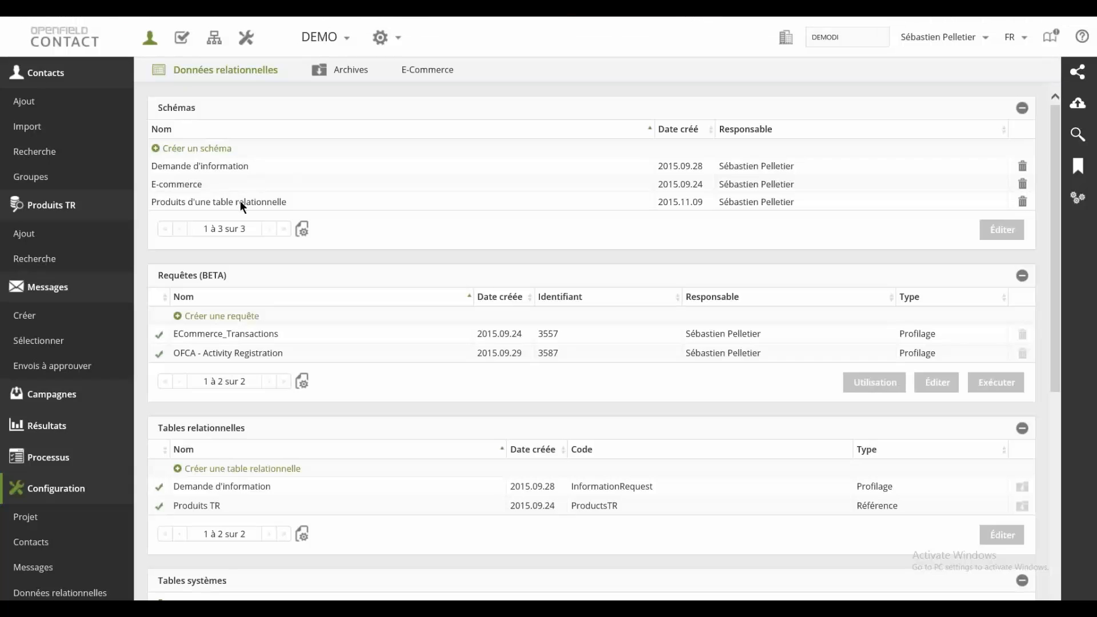
{"action": "double_click", "coordinate": [240, 201]}
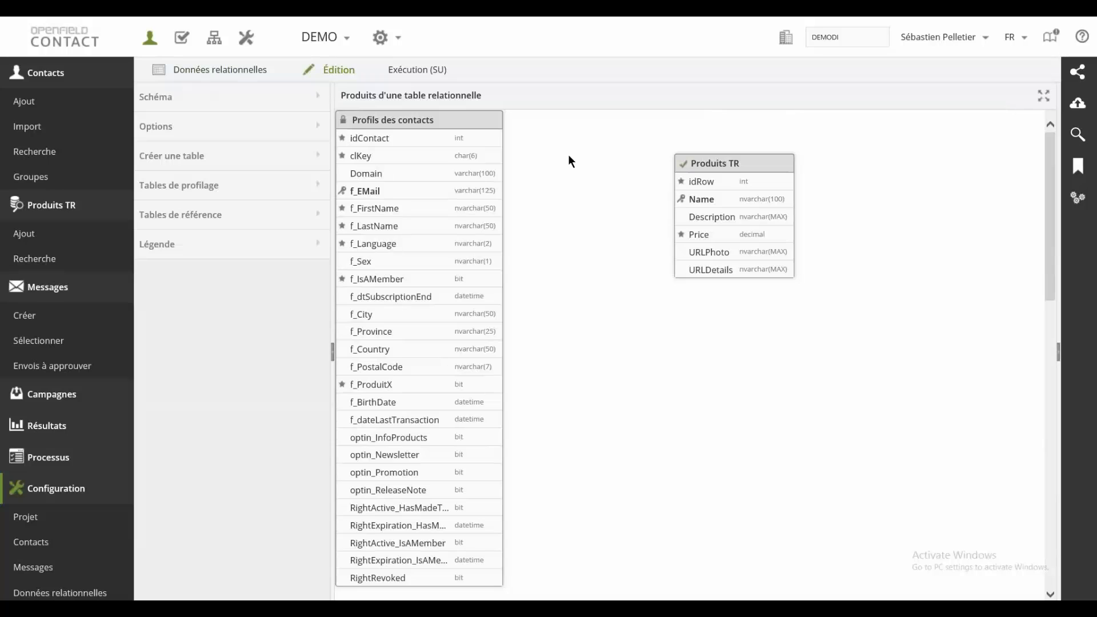
{"action": "left_click", "coordinate": [754, 172]}
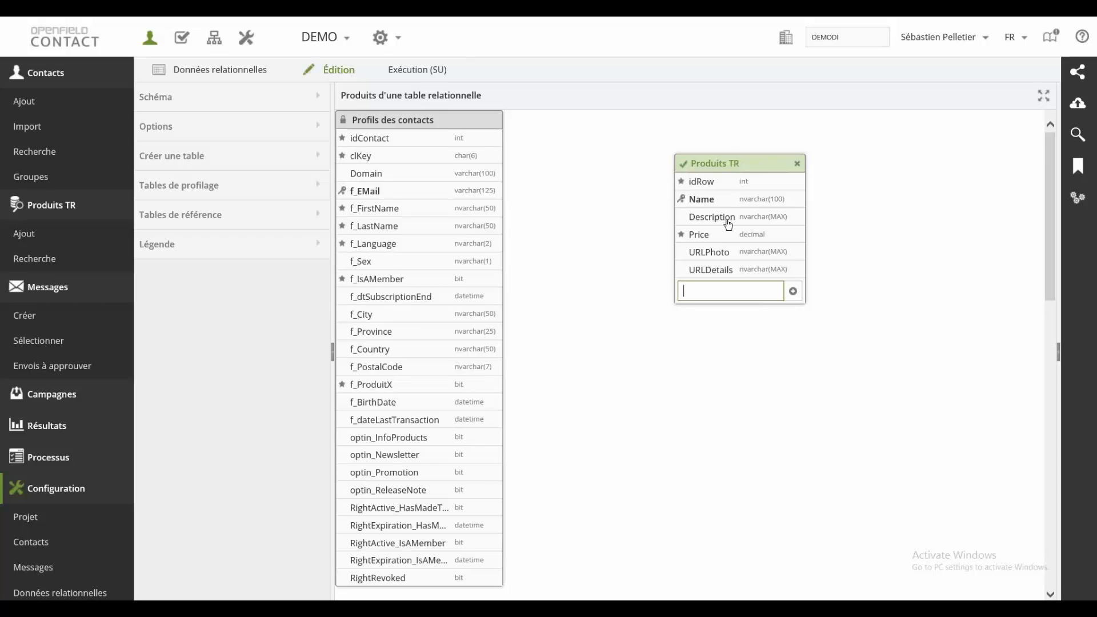
Step: View the definition of the Price field in the Produits TR table and cancel without changes
{"action": "mouse_move", "coordinate": [700, 236]}
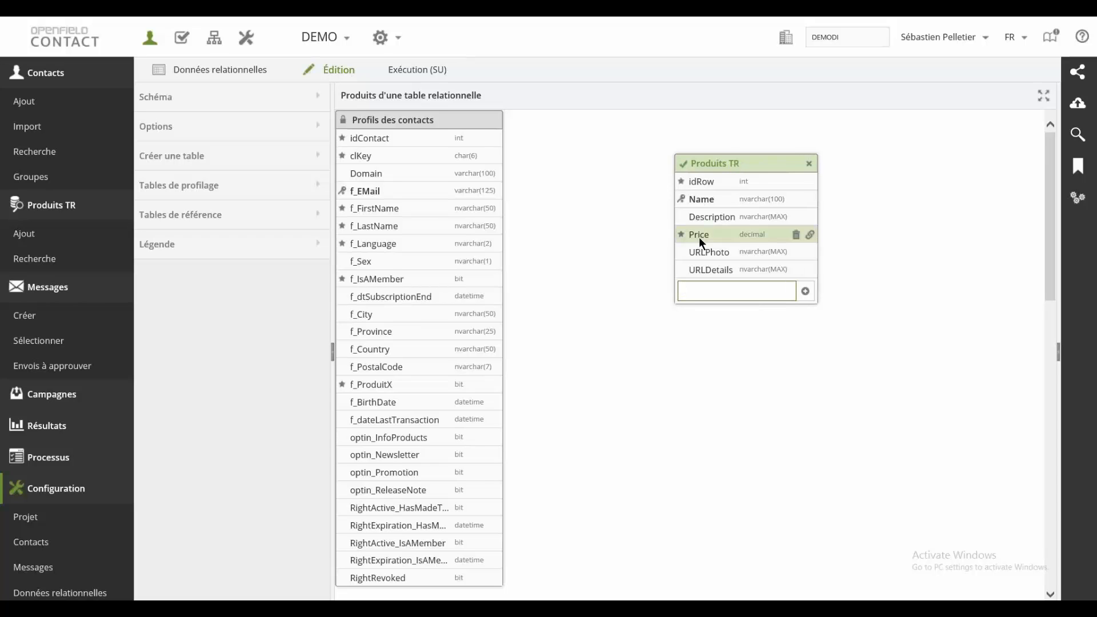
{"action": "left_click", "coordinate": [705, 236]}
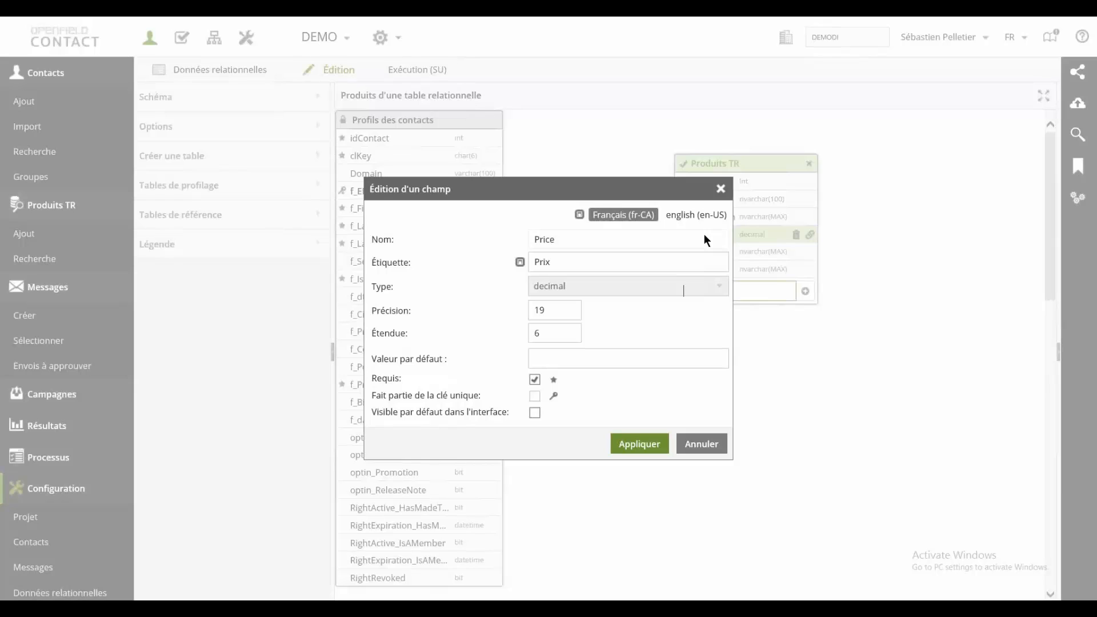
{"action": "left_click", "coordinate": [702, 444]}
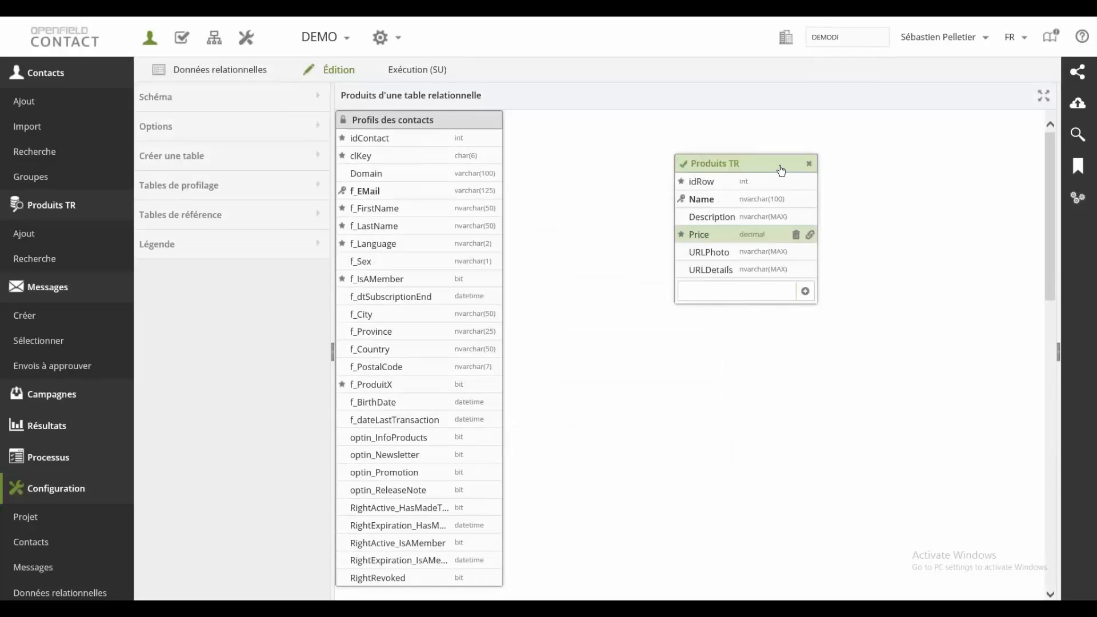
{"action": "mouse_move", "coordinate": [781, 169]}
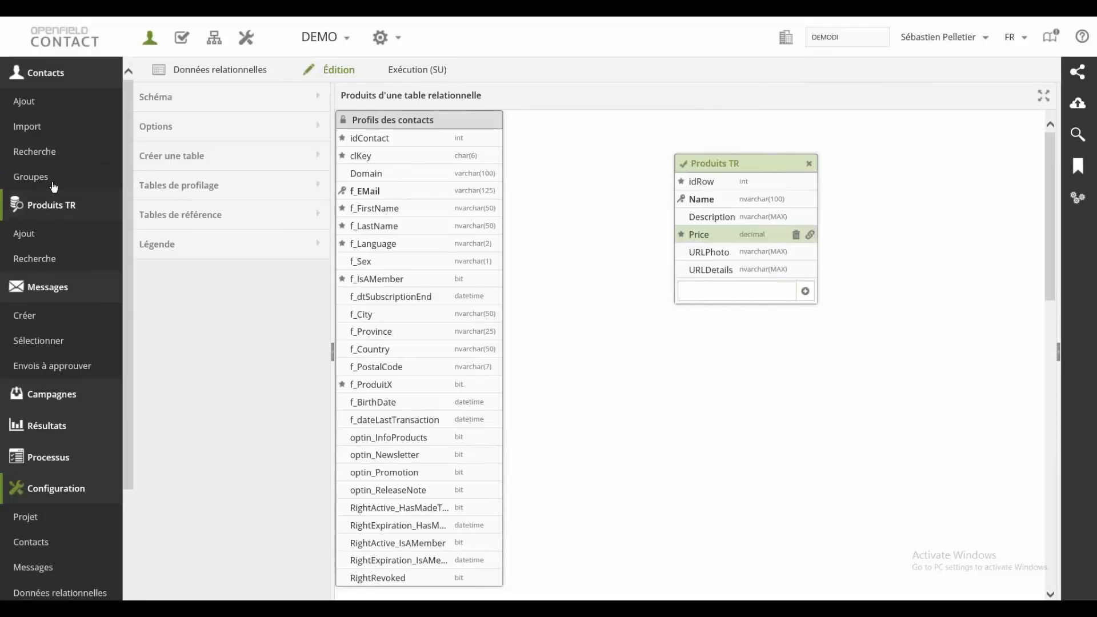
Step: View the blank form for adding a Produits TR record, and search the Produits TR table without entering criteria
{"action": "left_click", "coordinate": [77, 79]}
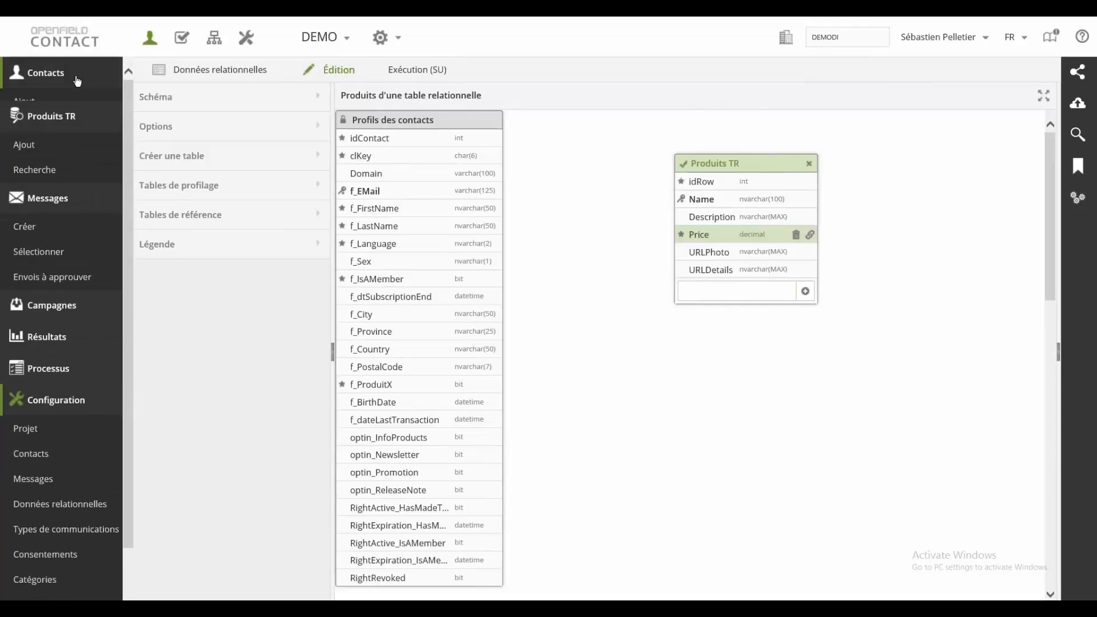
{"action": "left_click", "coordinate": [32, 138]}
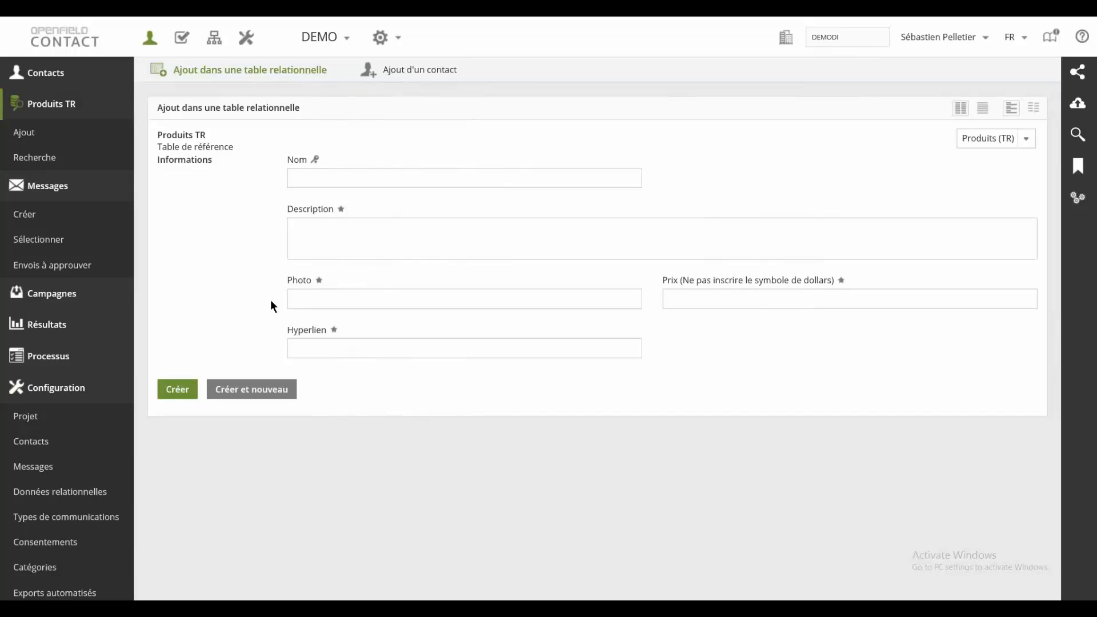
{"action": "left_click", "coordinate": [79, 166]}
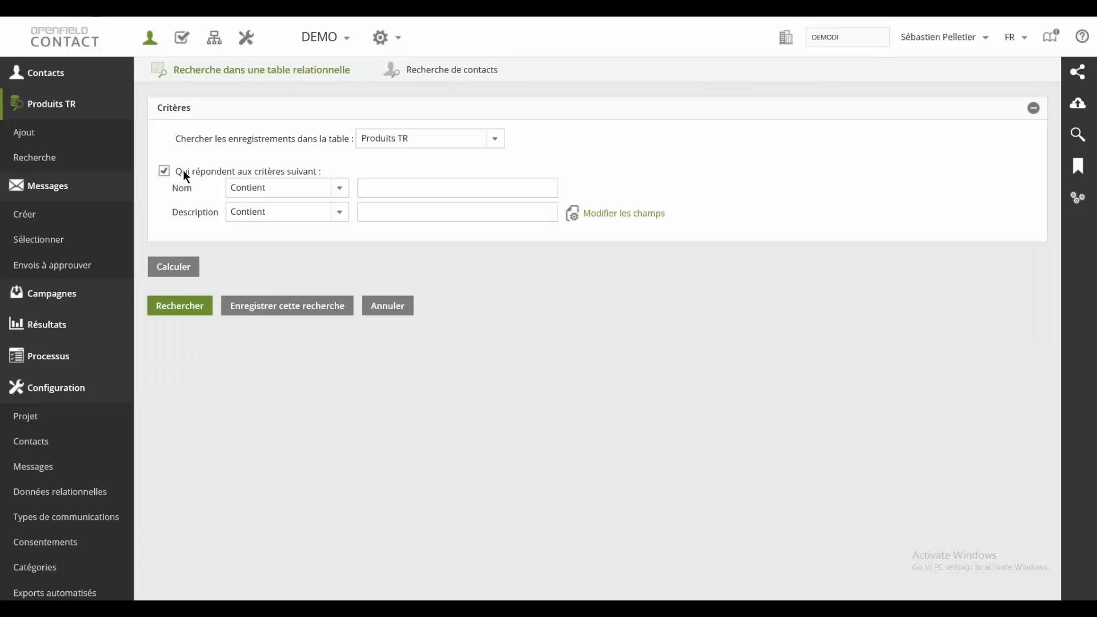
{"action": "left_click", "coordinate": [186, 313]}
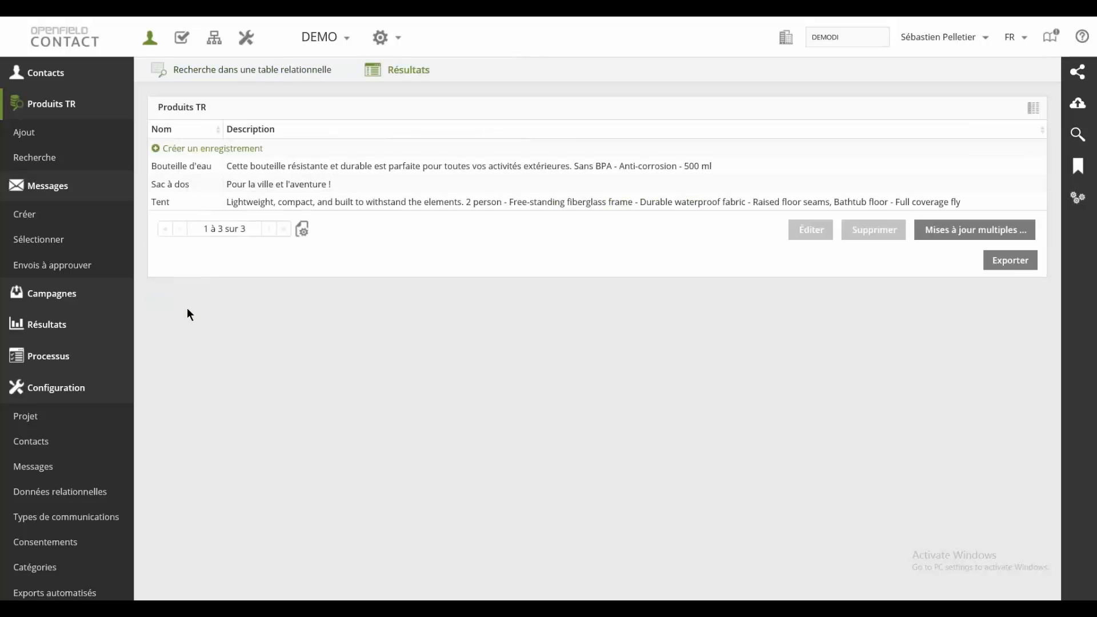
Step: Open the Sac à dos record from the search results and view its Description and other fields
{"action": "left_click", "coordinate": [341, 205]}
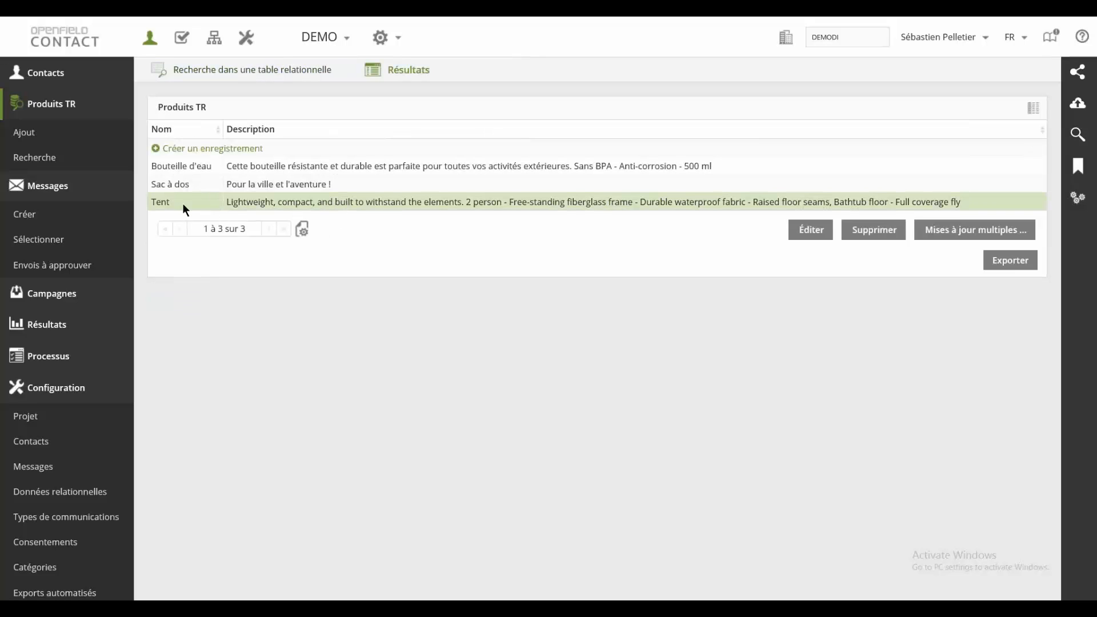
{"action": "double_click", "coordinate": [171, 184]}
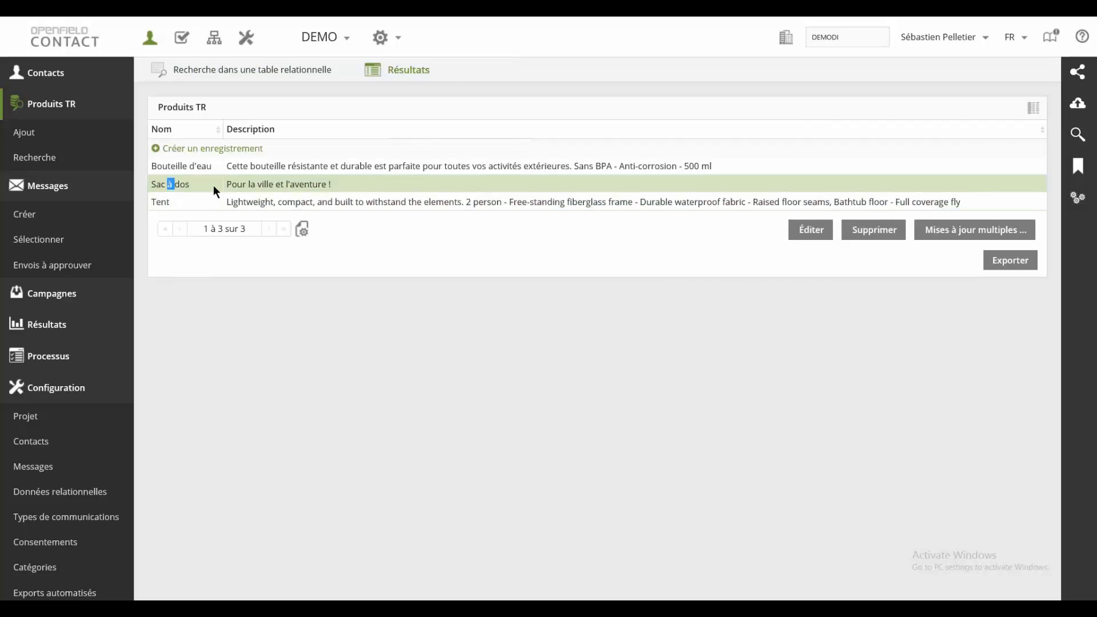
{"action": "left_click", "coordinate": [410, 231]}
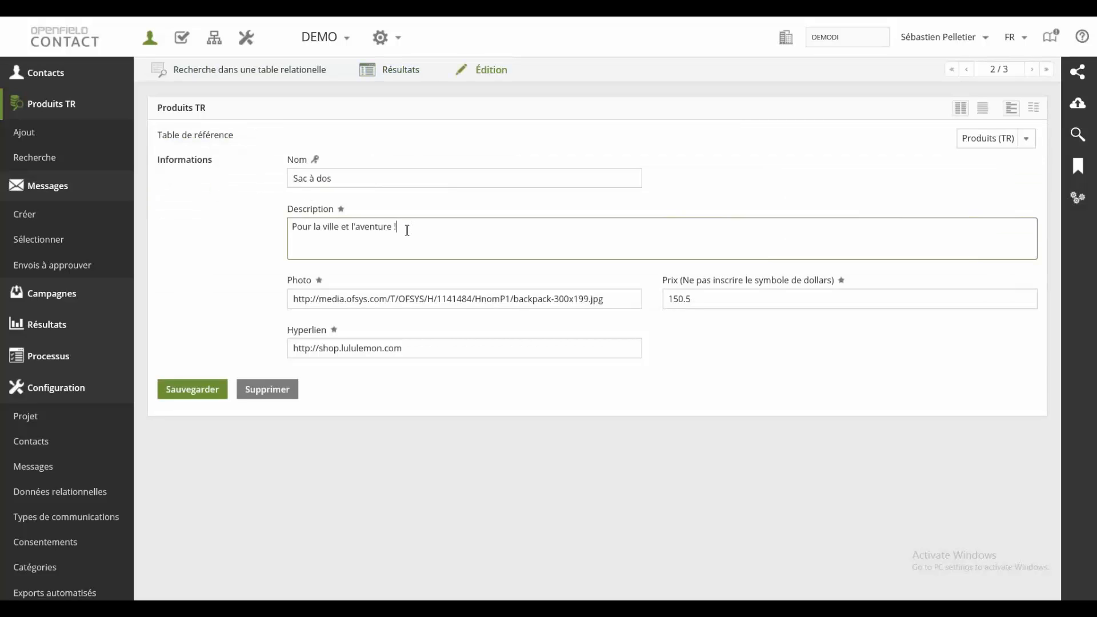
{"action": "left_click", "coordinate": [263, 209]}
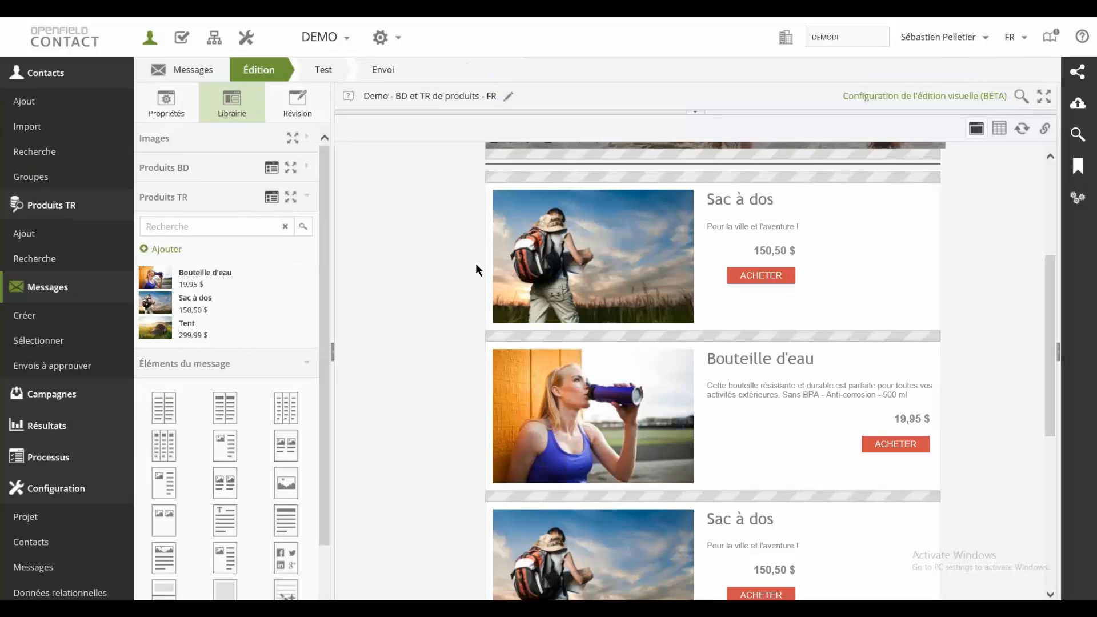
Step: Collapse the Produits TR library section and expand the Produits BD product list
{"action": "scroll", "coordinate": [475, 266], "scroll_direction": "up", "scroll_amount": 5}
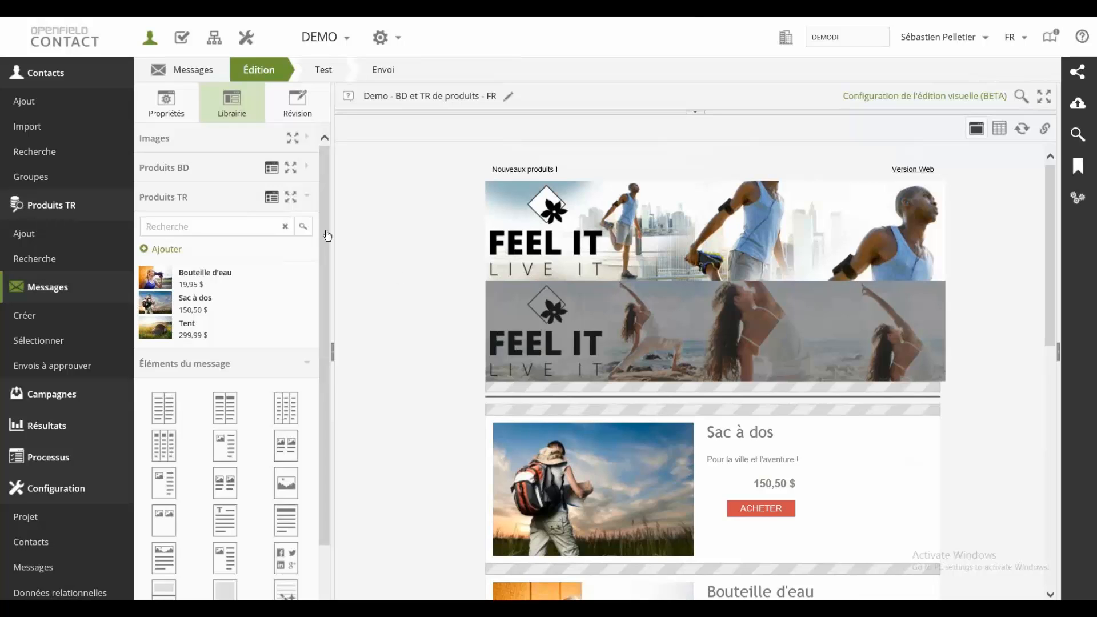
{"action": "left_click", "coordinate": [309, 200]}
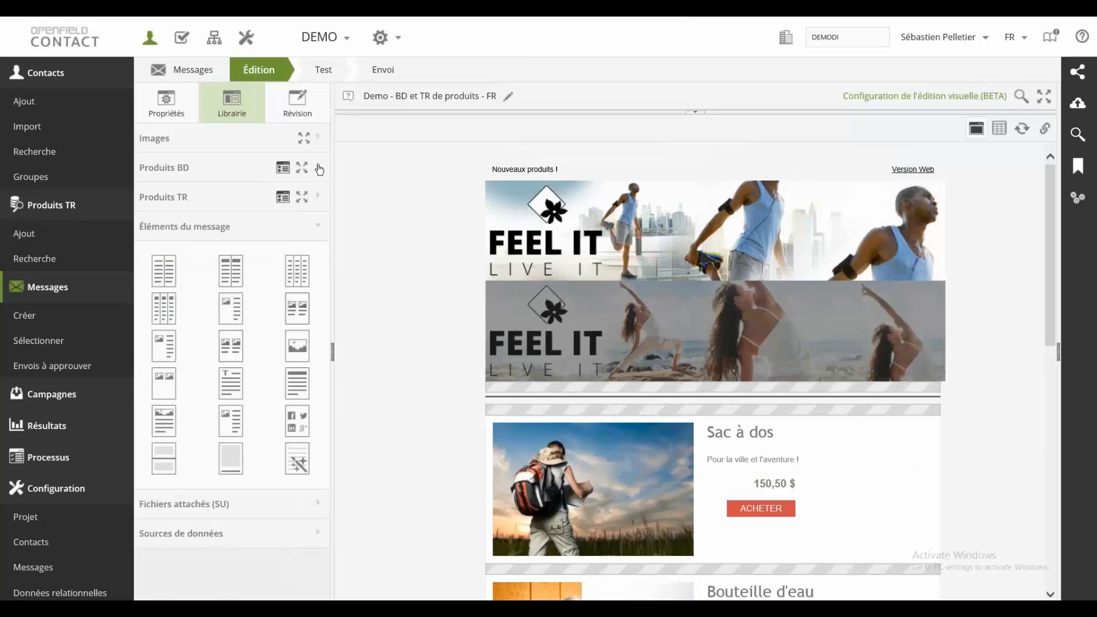
{"action": "left_click", "coordinate": [309, 166]}
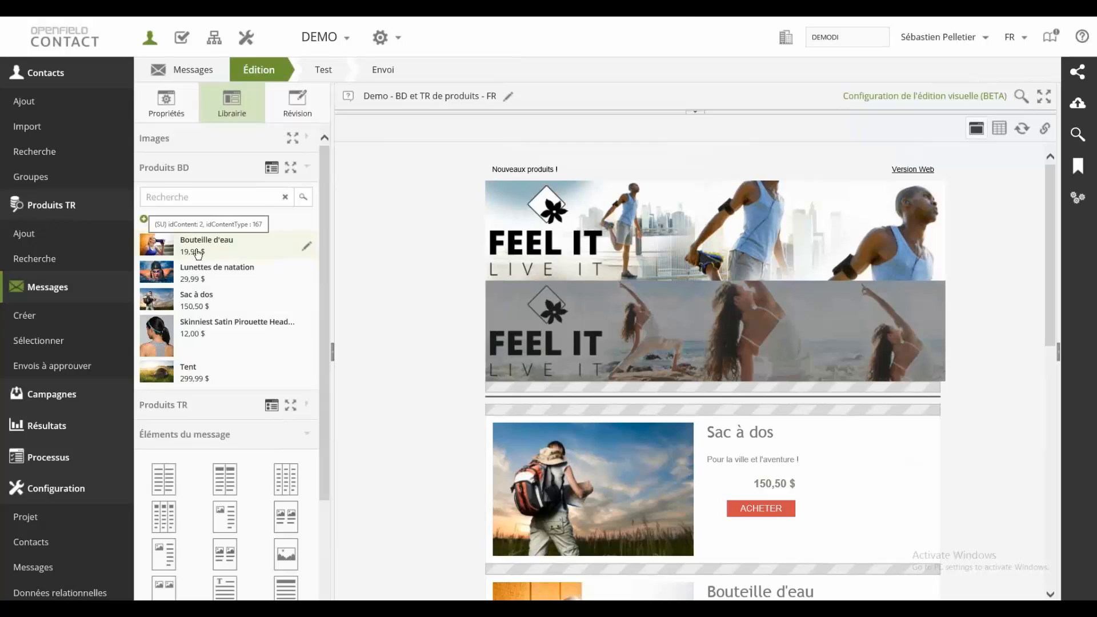
Step: View the Bouteille d'eau record in Produits BD and the blank new-content form, cancelling both without changes
{"action": "left_click", "coordinate": [306, 247]}
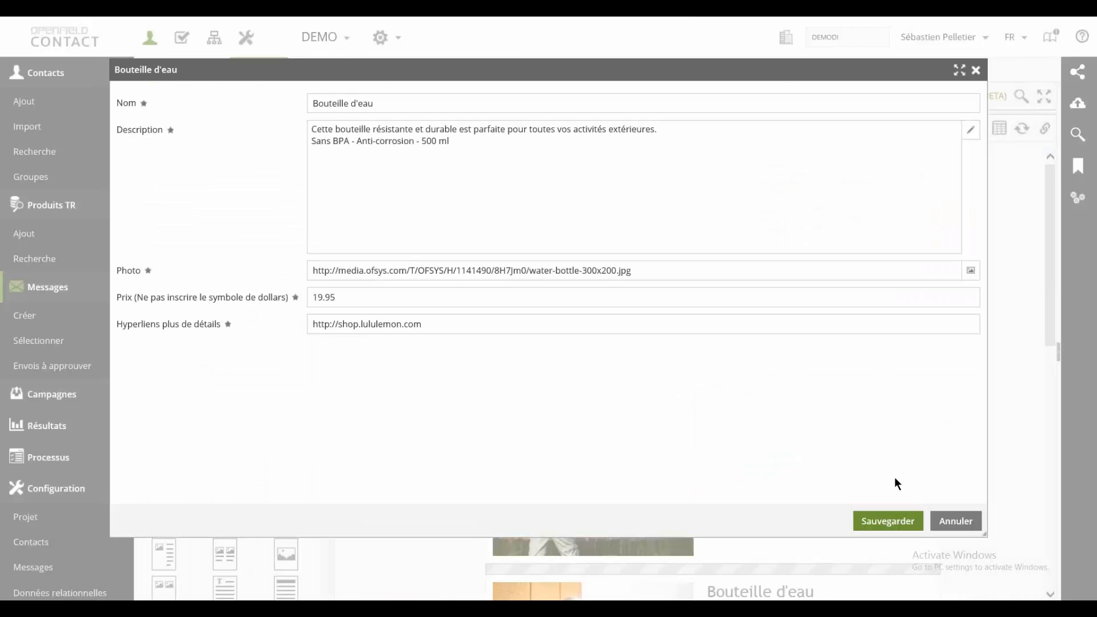
{"action": "left_click", "coordinate": [955, 521]}
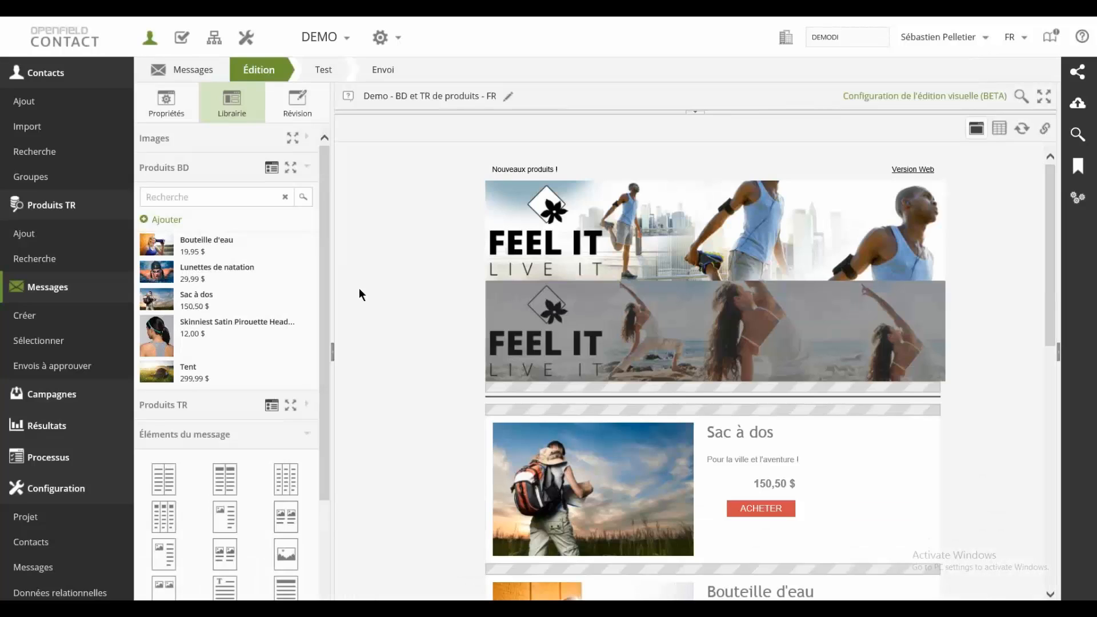
{"action": "left_click", "coordinate": [173, 221]}
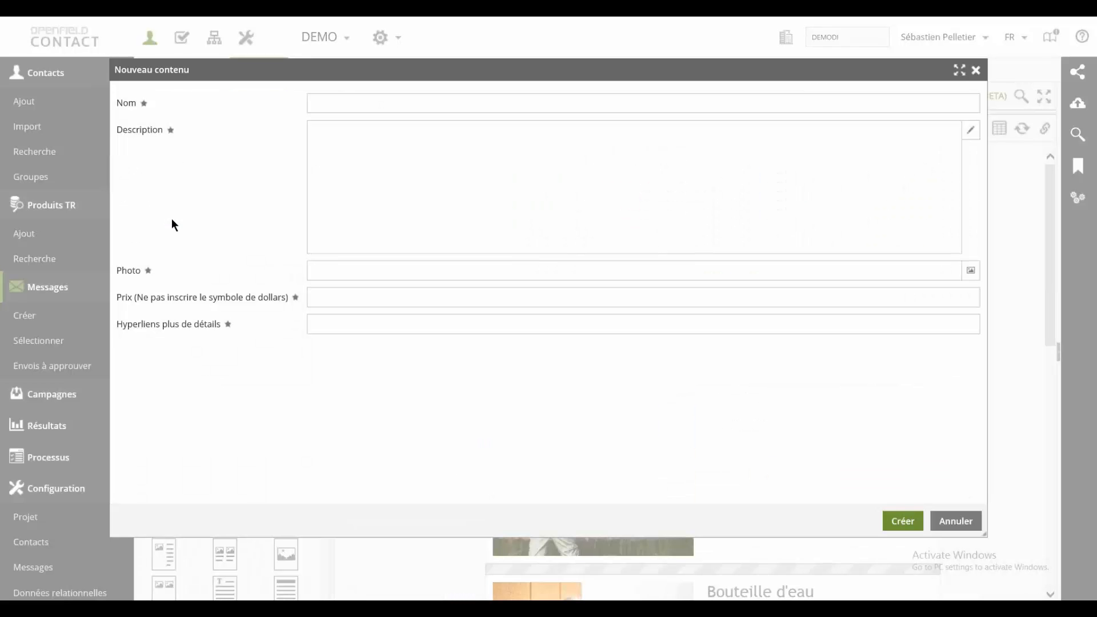
{"action": "left_click", "coordinate": [976, 521]}
Step: Insert Bouteille d'eau from Produits BD as the first product block of the message, without setting a display condition
{"action": "left_click_drag", "start_coordinate": [197, 246], "coordinate": [670, 429]}
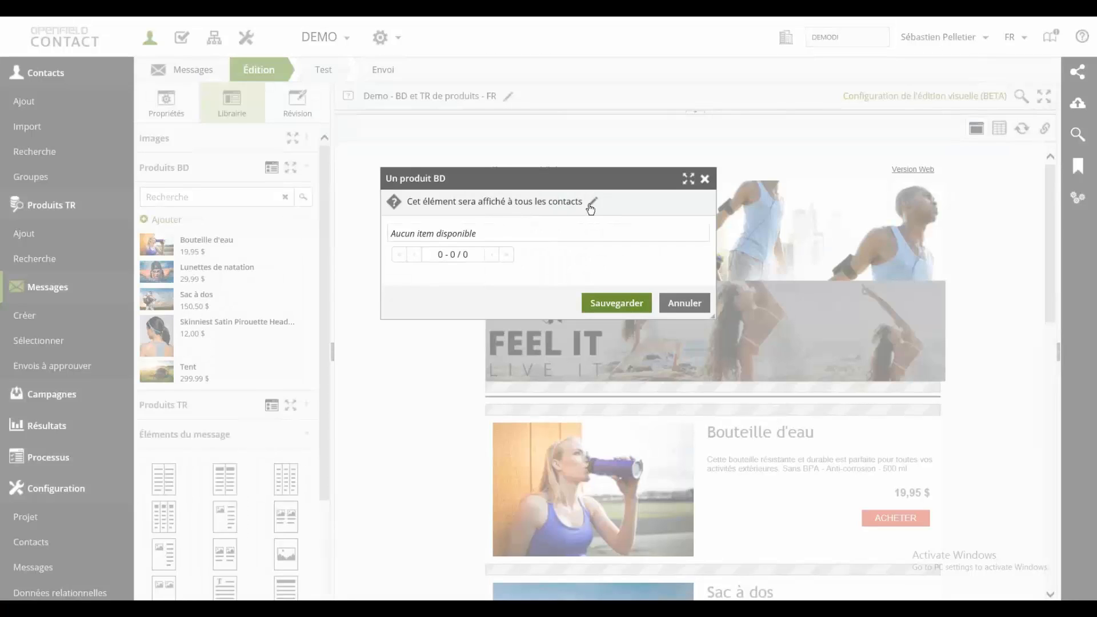
{"action": "left_click", "coordinate": [676, 306]}
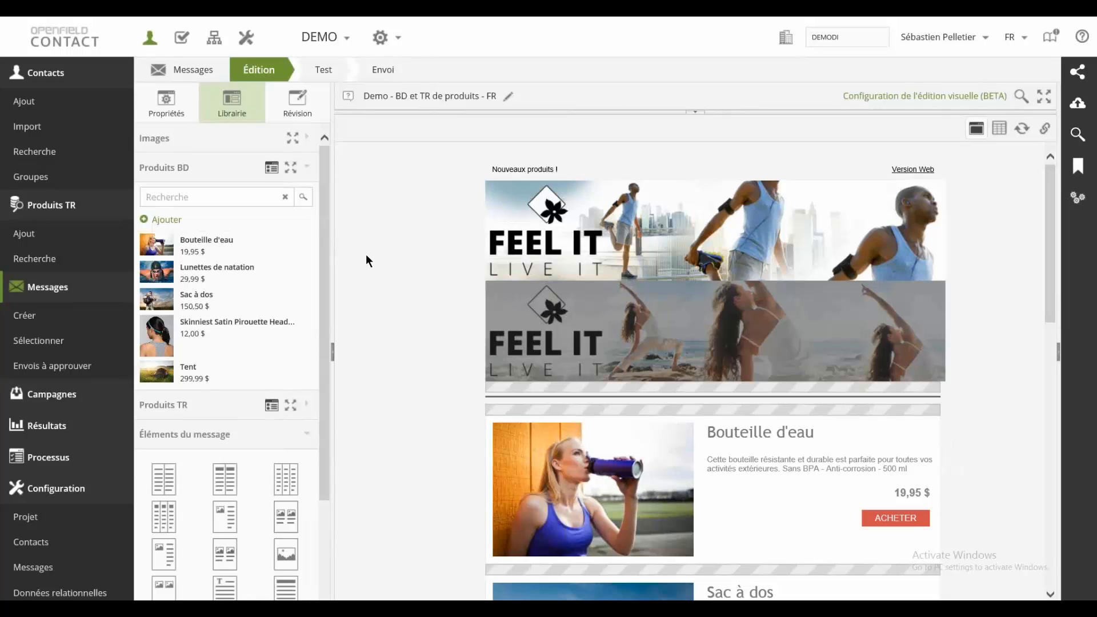
Step: Collapse the Contacts navigation section and expand the Produits TR library below Produits BD
{"action": "left_click", "coordinate": [46, 73]}
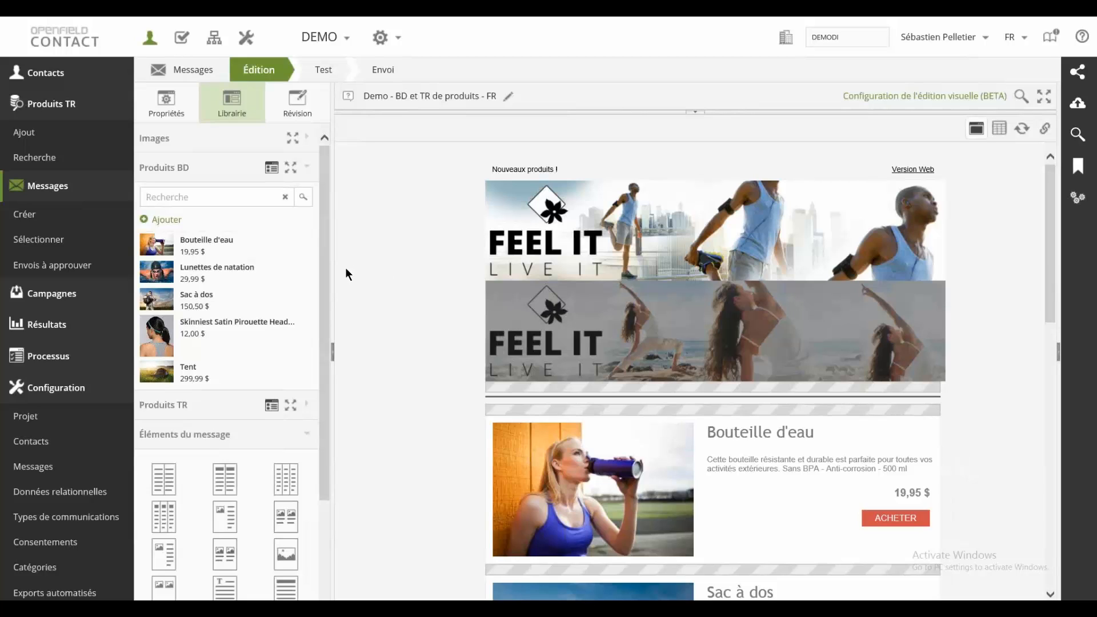
{"action": "left_click", "coordinate": [304, 406]}
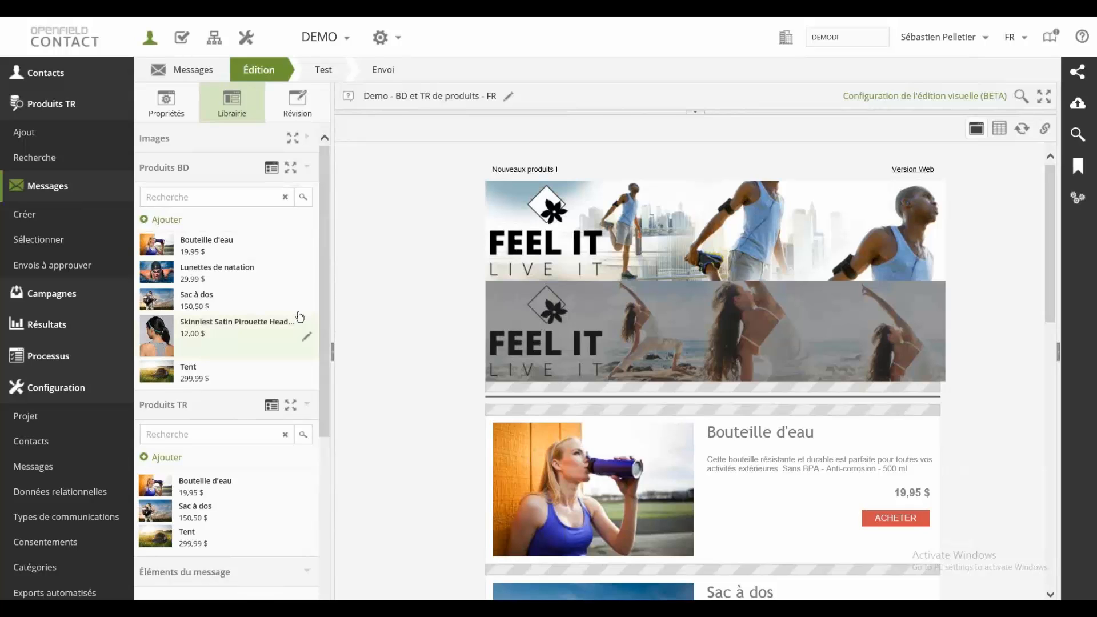
Step: Open the Produits BD record Bouteille d'eau and view its Description in the rich-text editor without applying changes
{"action": "left_click", "coordinate": [306, 246]}
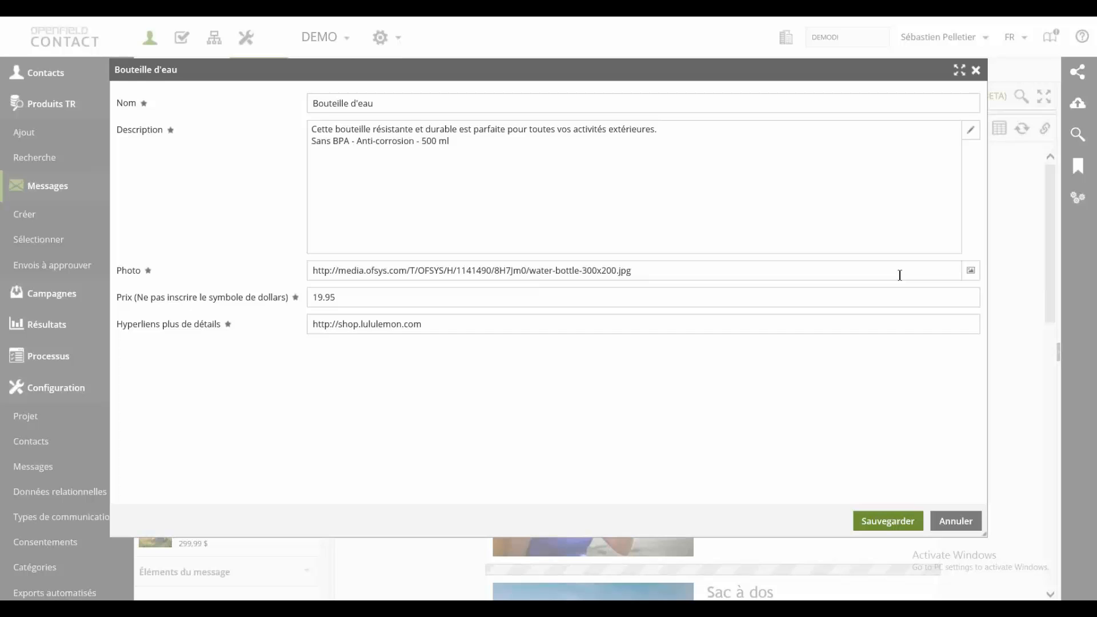
{"action": "left_click", "coordinate": [970, 130]}
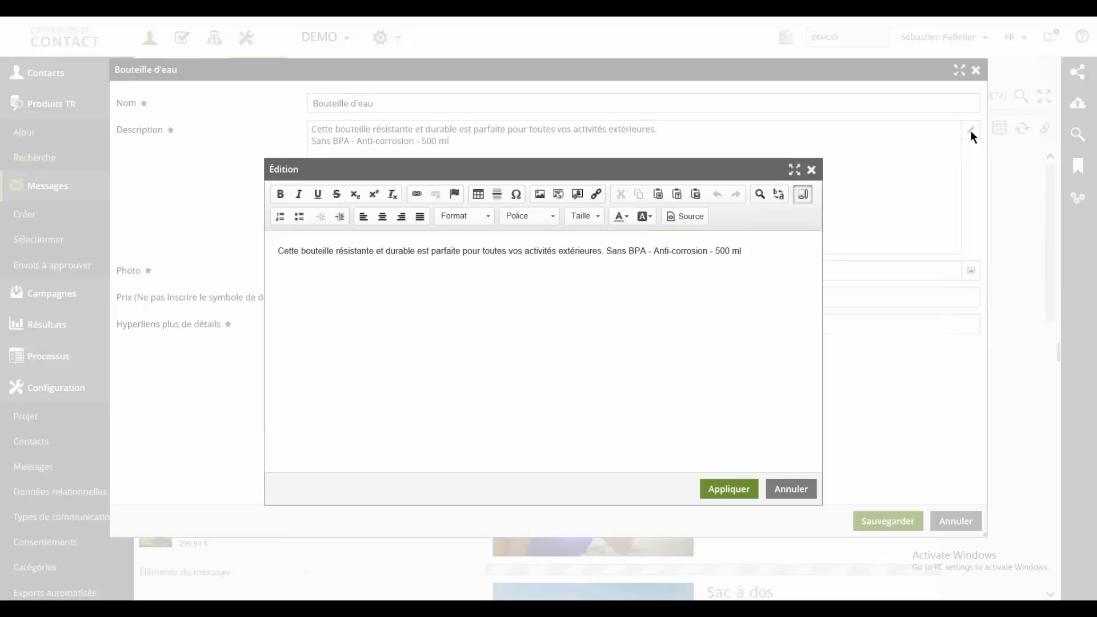
{"action": "left_click", "coordinate": [747, 251]}
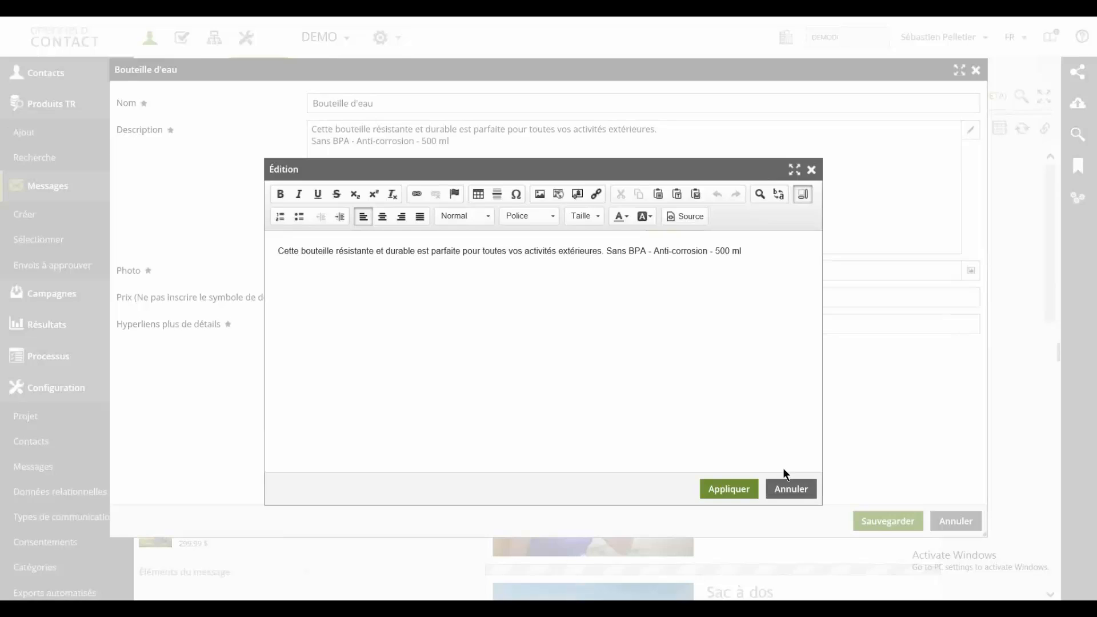
{"action": "left_click", "coordinate": [787, 486]}
Step: Preview banner images in the Photo field's file selection, and cancel both the selection and the Bouteille d'eau record
{"action": "left_click", "coordinate": [970, 271]}
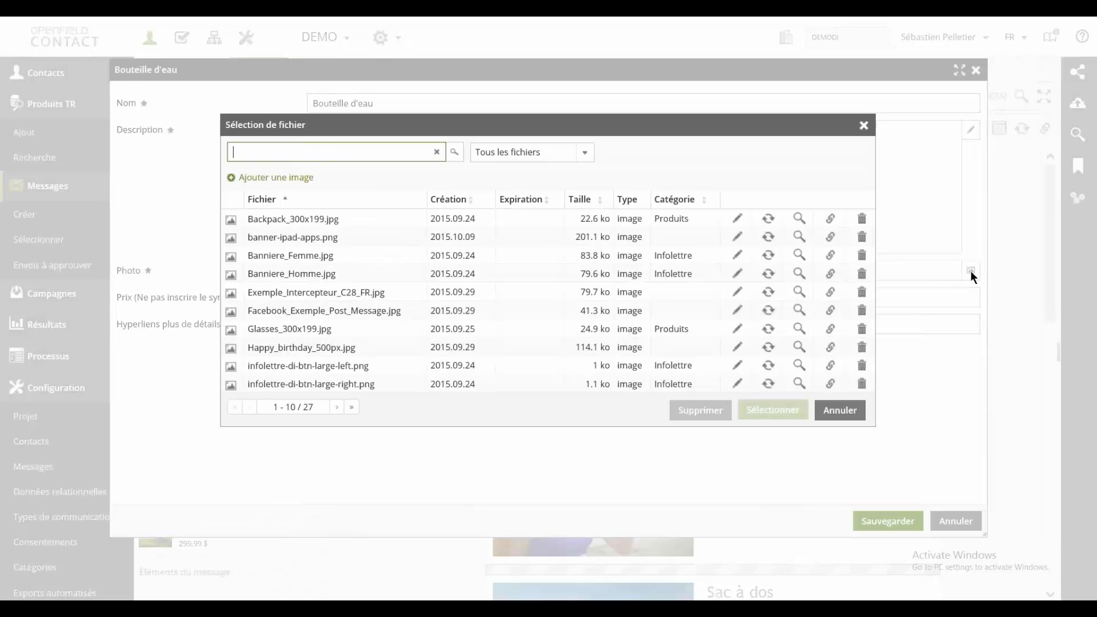
{"action": "mouse_move", "coordinate": [308, 214]}
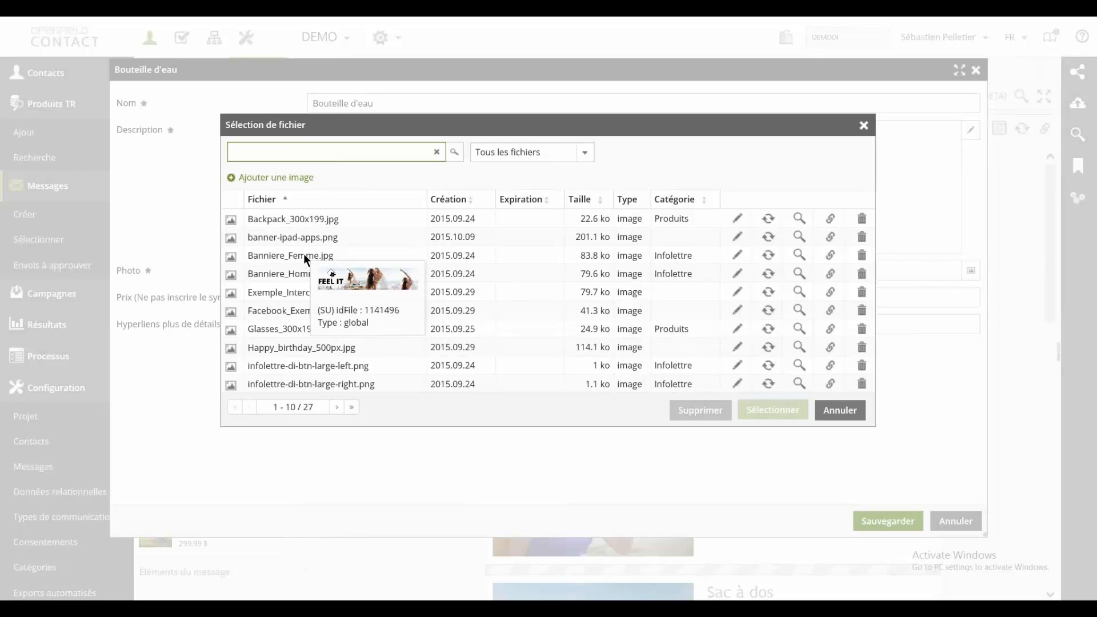
{"action": "mouse_move", "coordinate": [303, 275]}
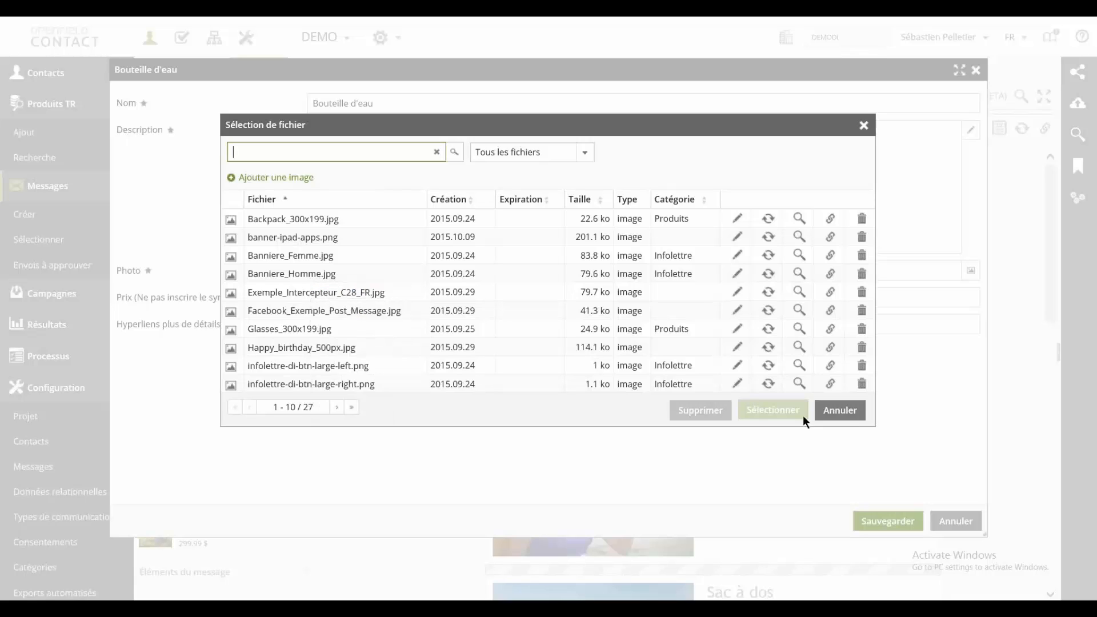
{"action": "left_click", "coordinate": [840, 410]}
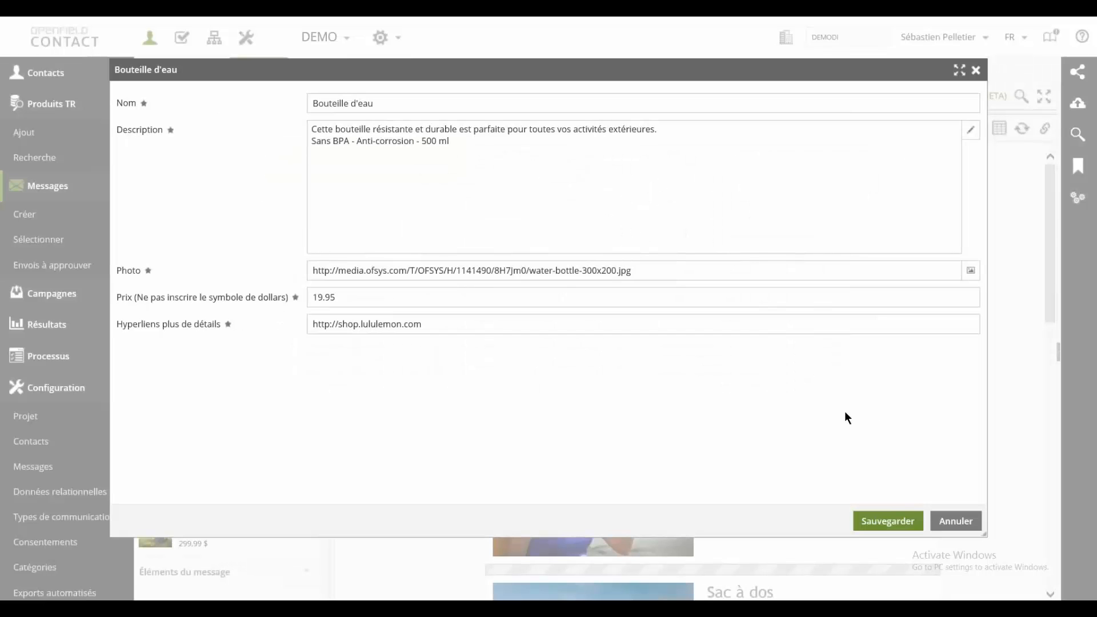
{"action": "left_click", "coordinate": [956, 521]}
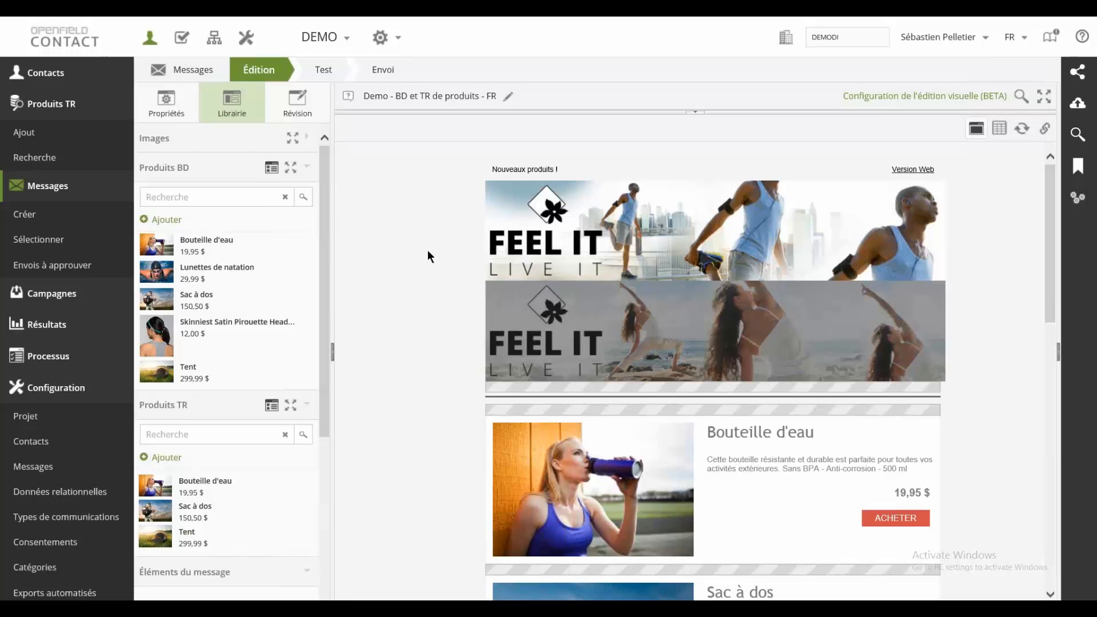
Step: Review the message's product blocks down to the footer, along with the message elements offered in the library
{"action": "scroll", "coordinate": [427, 250], "scroll_direction": "down", "scroll_amount": 5}
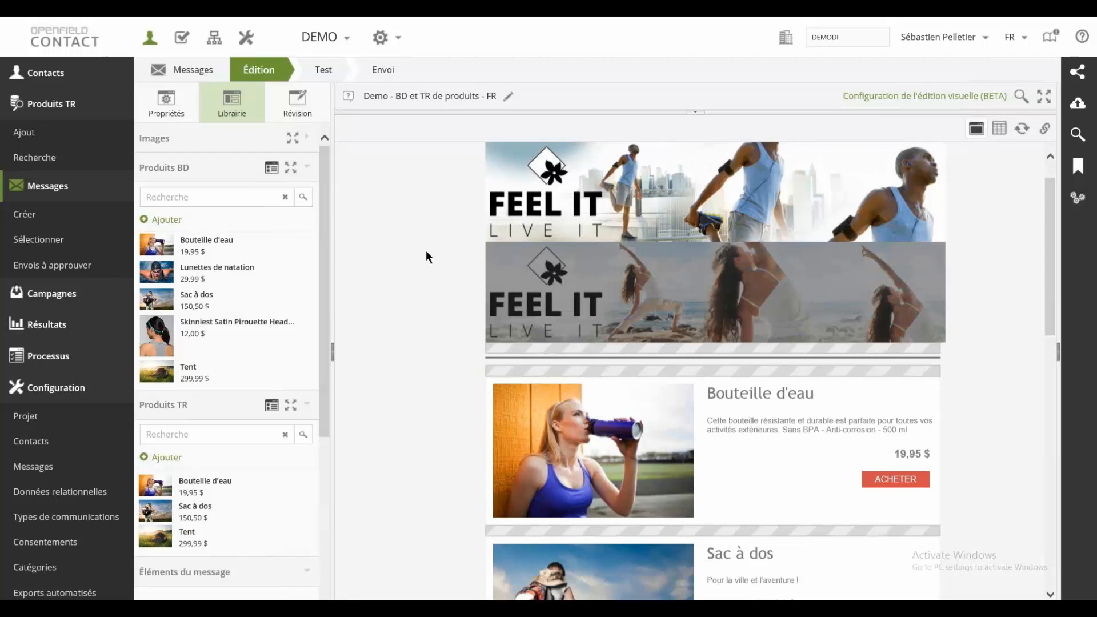
{"action": "scroll", "coordinate": [424, 256], "scroll_direction": "up", "scroll_amount": 1}
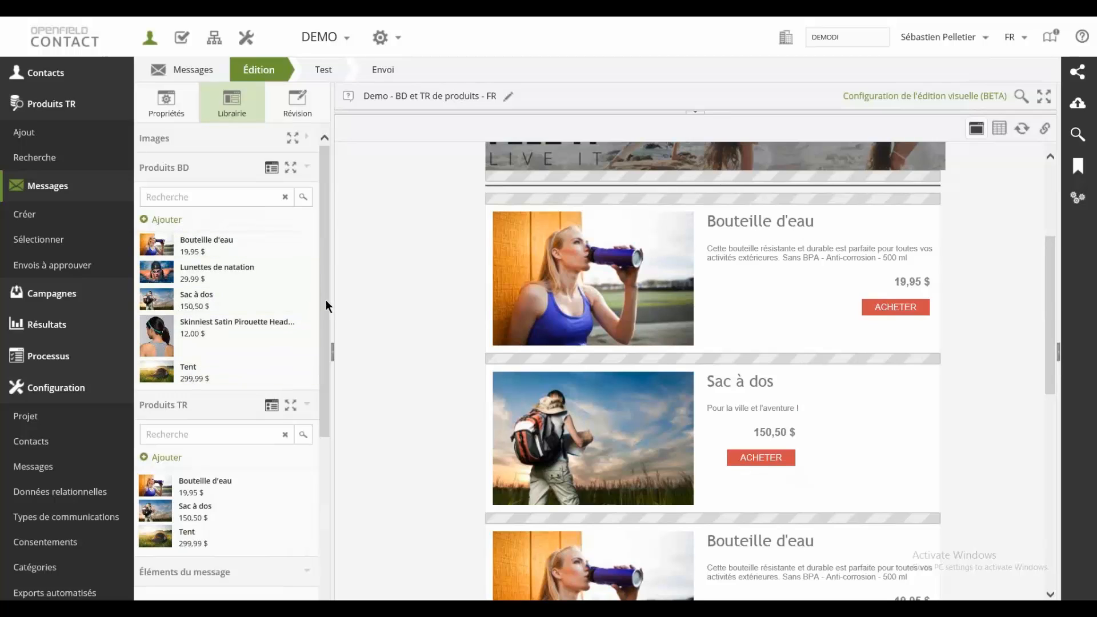
{"action": "left_click_drag", "start_coordinate": [326, 300], "coordinate": [324, 491]}
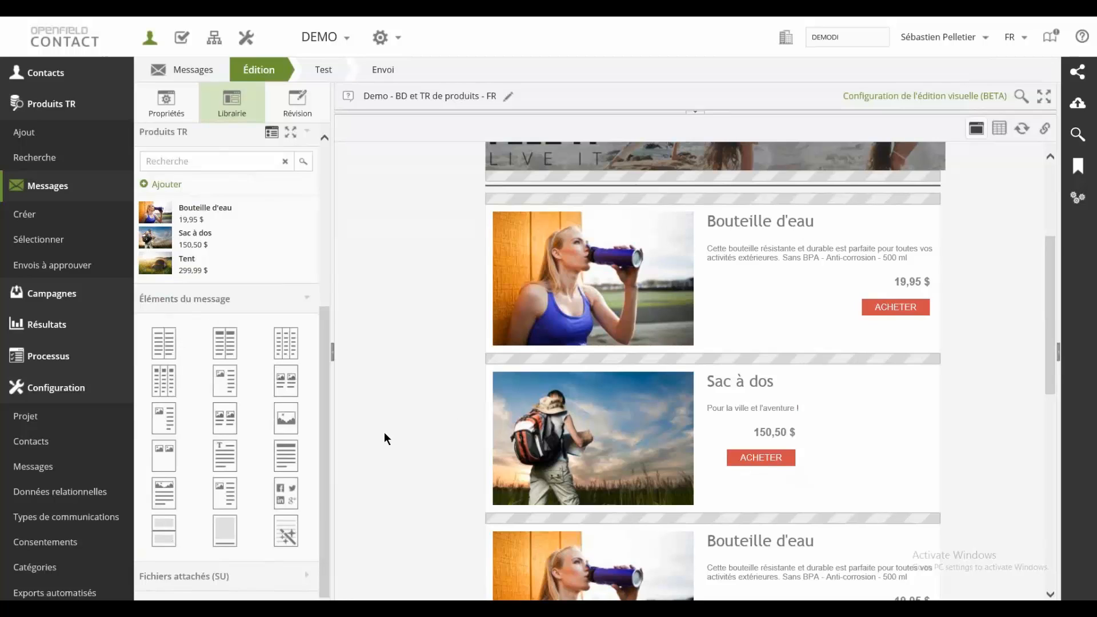
{"action": "scroll", "coordinate": [384, 432], "scroll_direction": "down", "scroll_amount": 5}
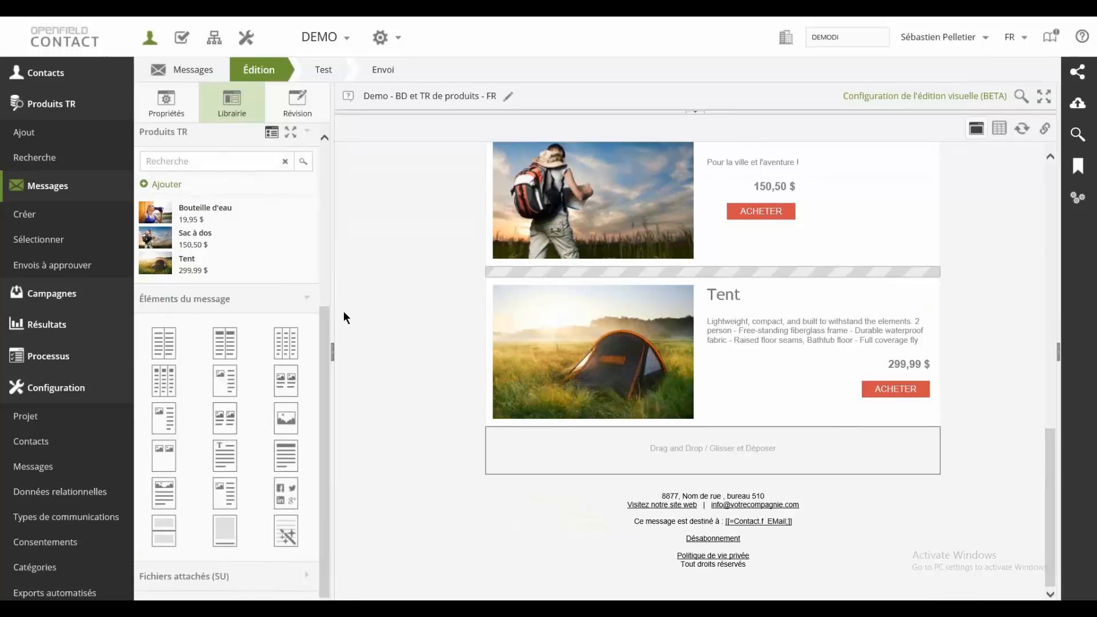
{"action": "scroll", "coordinate": [327, 298], "scroll_direction": "up", "scroll_amount": 5}
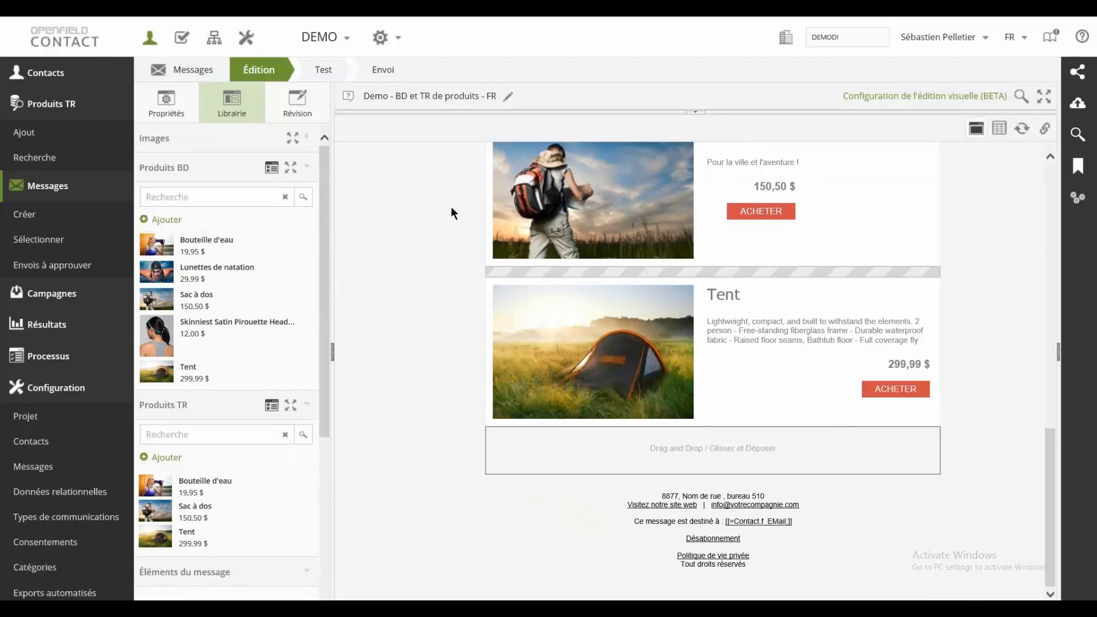
Step: Leave full-screen view and close the two extra Openfield Contact browser tabs
{"action": "key", "text": "F11"}
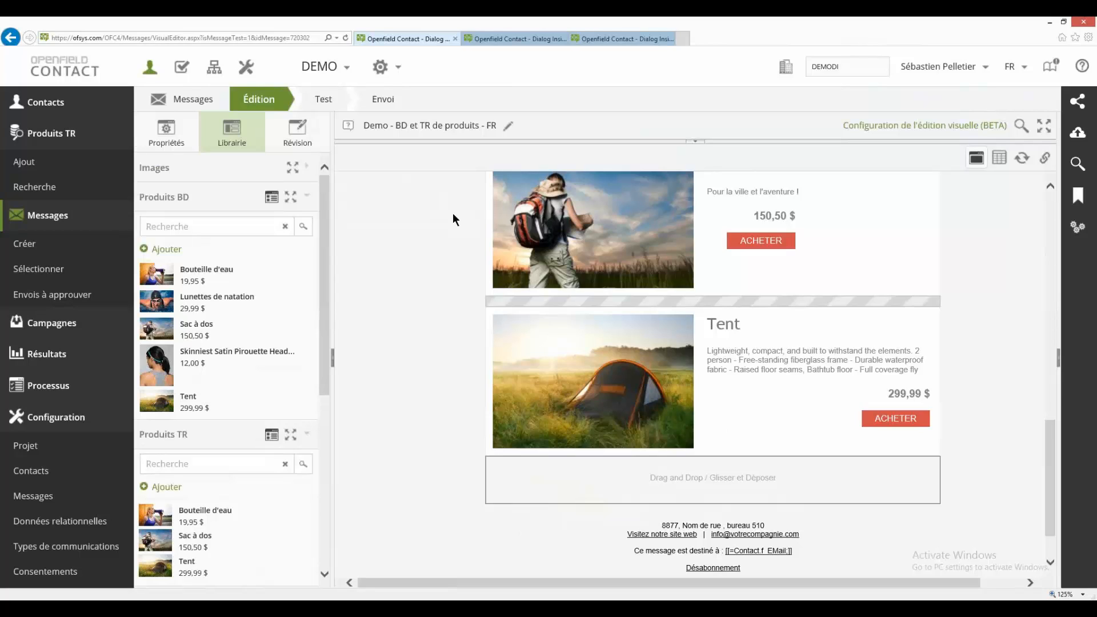
{"action": "left_click", "coordinate": [563, 38]}
{"action": "left_click", "coordinate": [563, 38]}
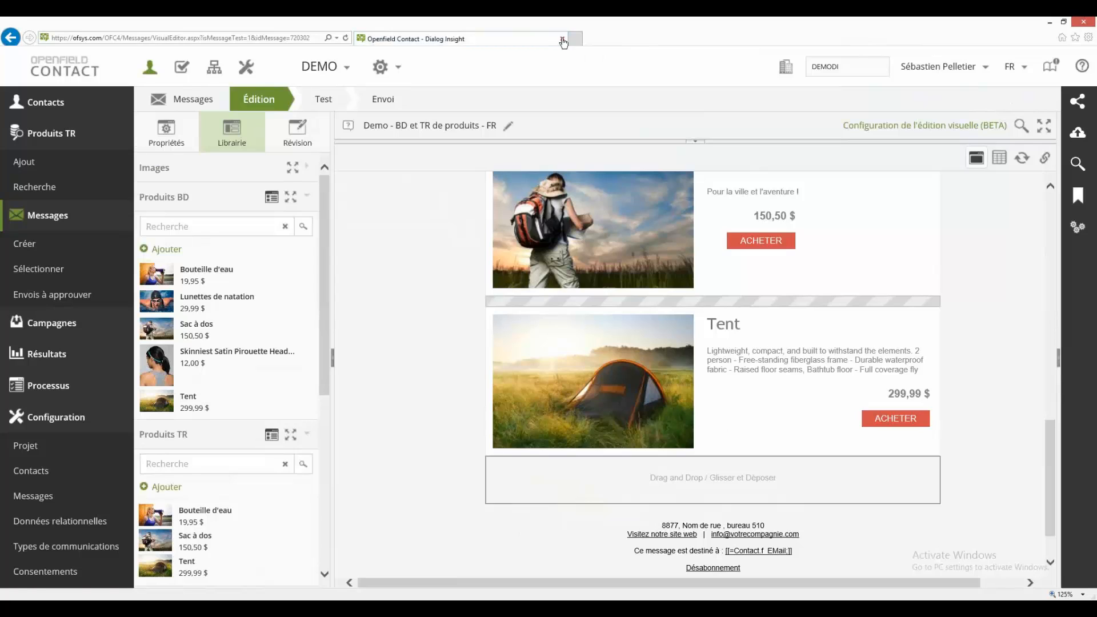
Step: Switch to Openfield Contenu and view the content list of Produits (BD de contenu)
{"action": "left_click", "coordinate": [215, 70]}
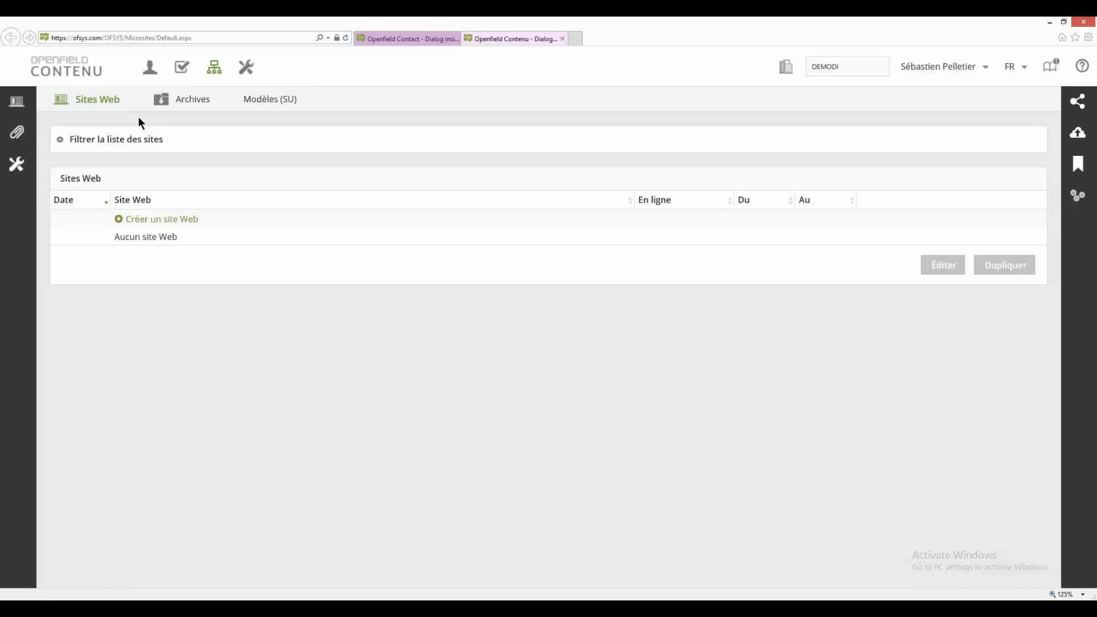
{"action": "mouse_move", "coordinate": [14, 199]}
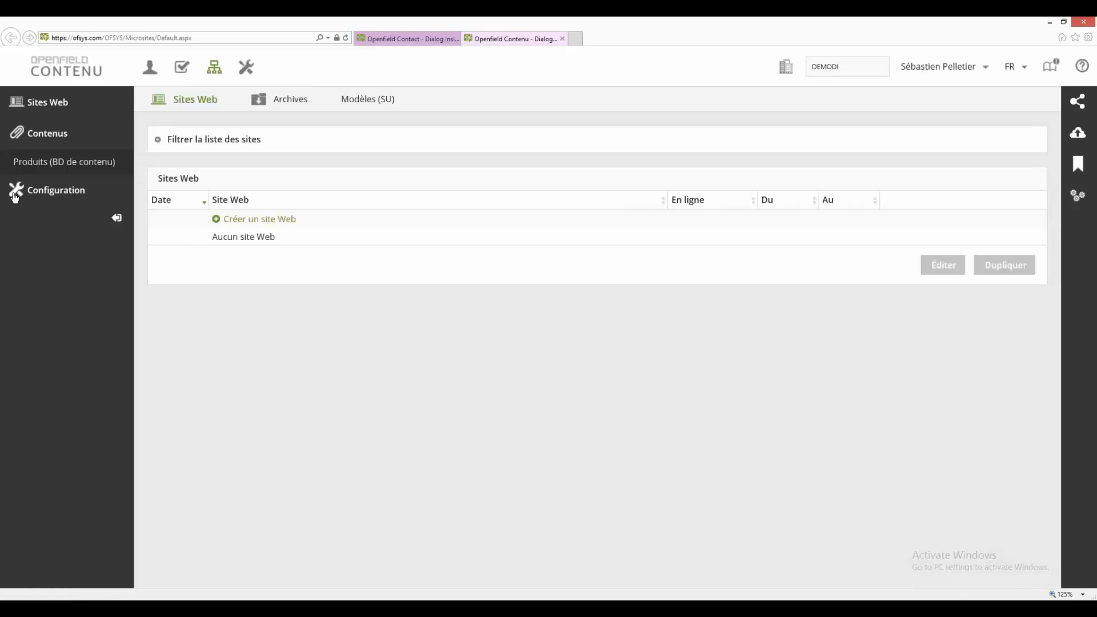
{"action": "left_click", "coordinate": [96, 166]}
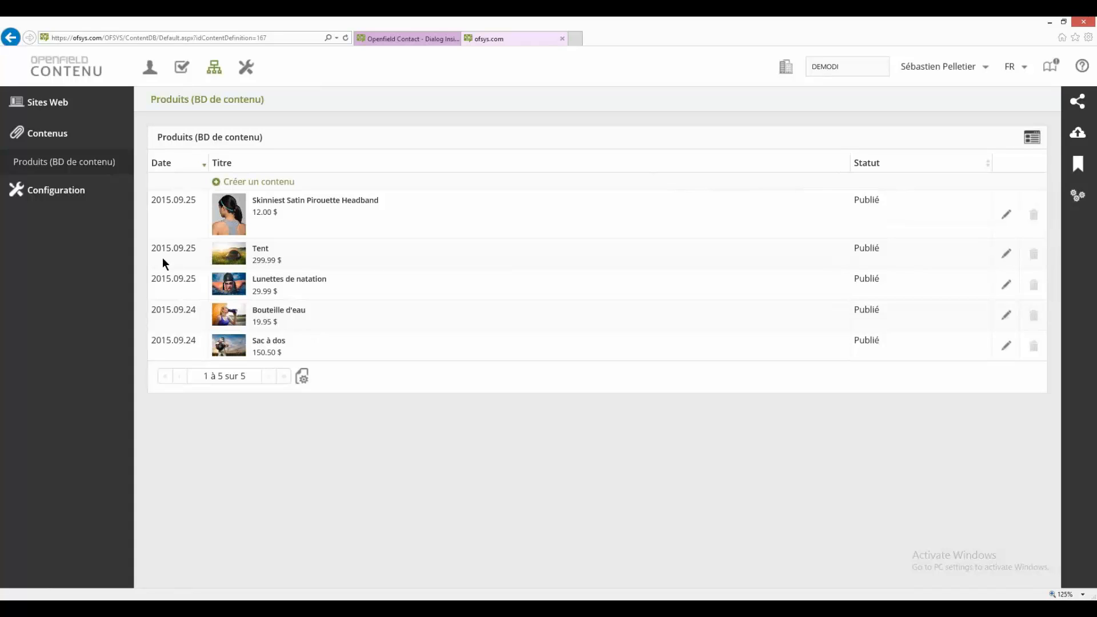
Step: Open the Produits (BD de contenu) content type for editing from the configuration summary and view its field definitions
{"action": "left_click", "coordinate": [52, 190]}
{"action": "left_click", "coordinate": [61, 221]}
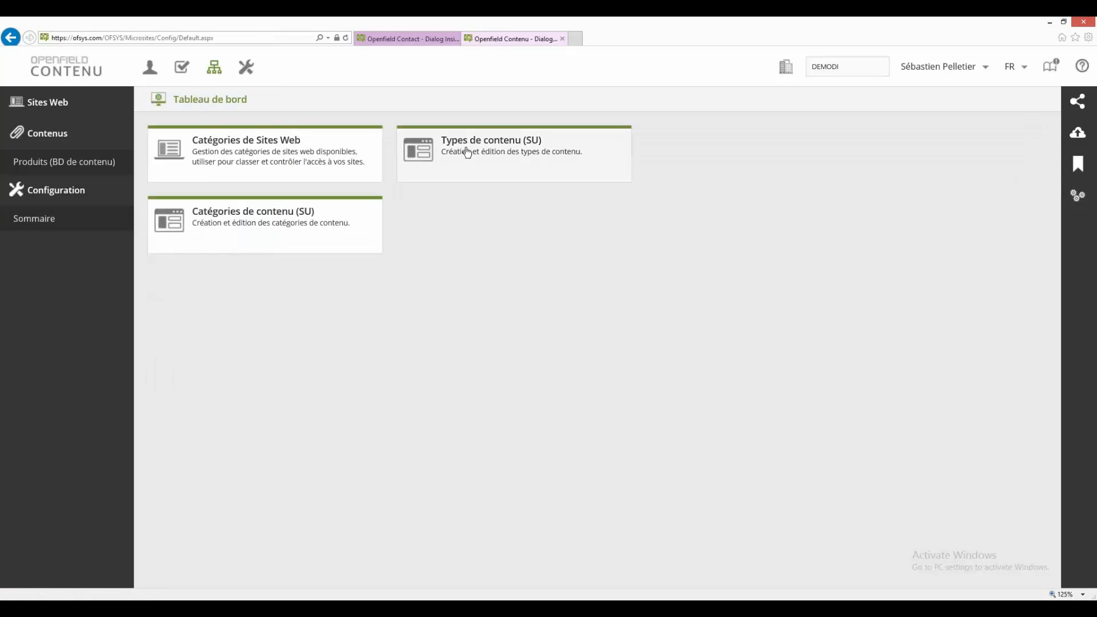
{"action": "left_click", "coordinate": [469, 152]}
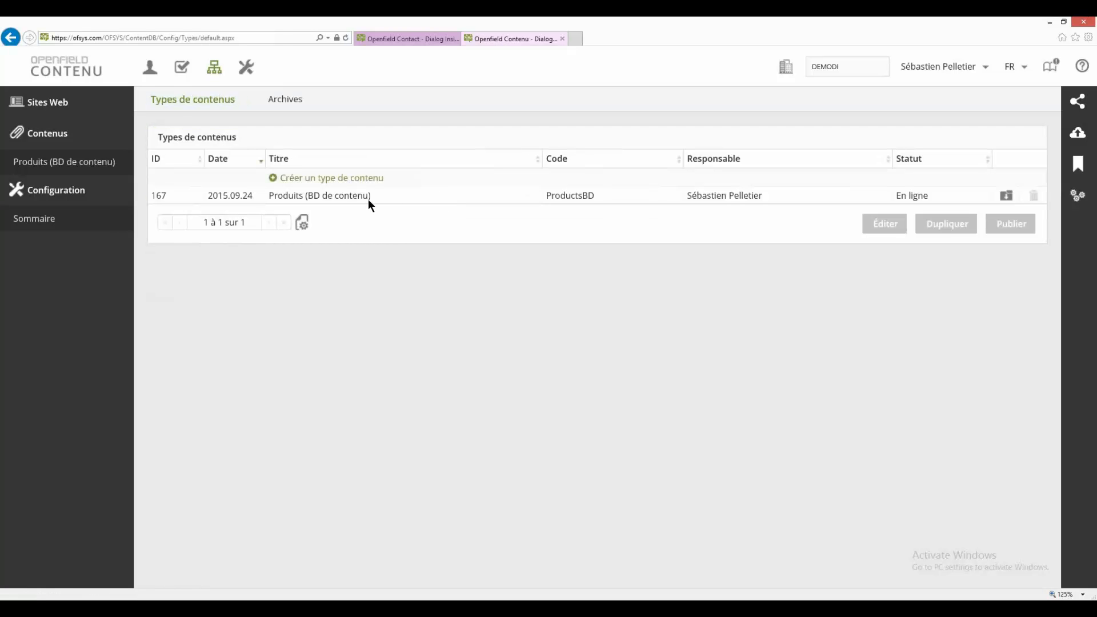
{"action": "left_click", "coordinate": [370, 198]}
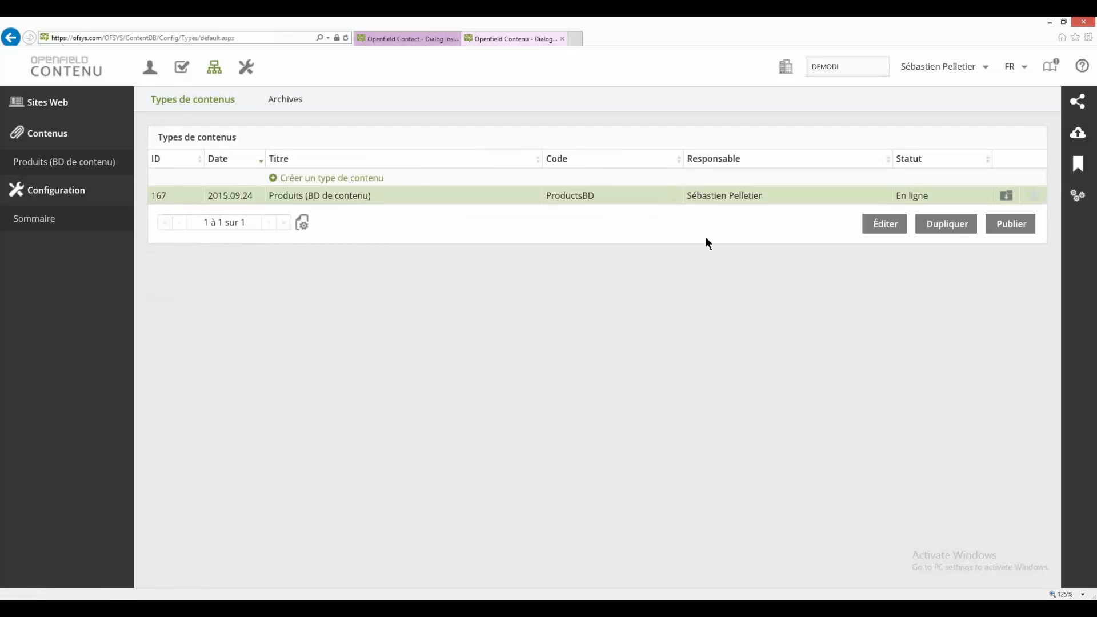
{"action": "left_click", "coordinate": [892, 229]}
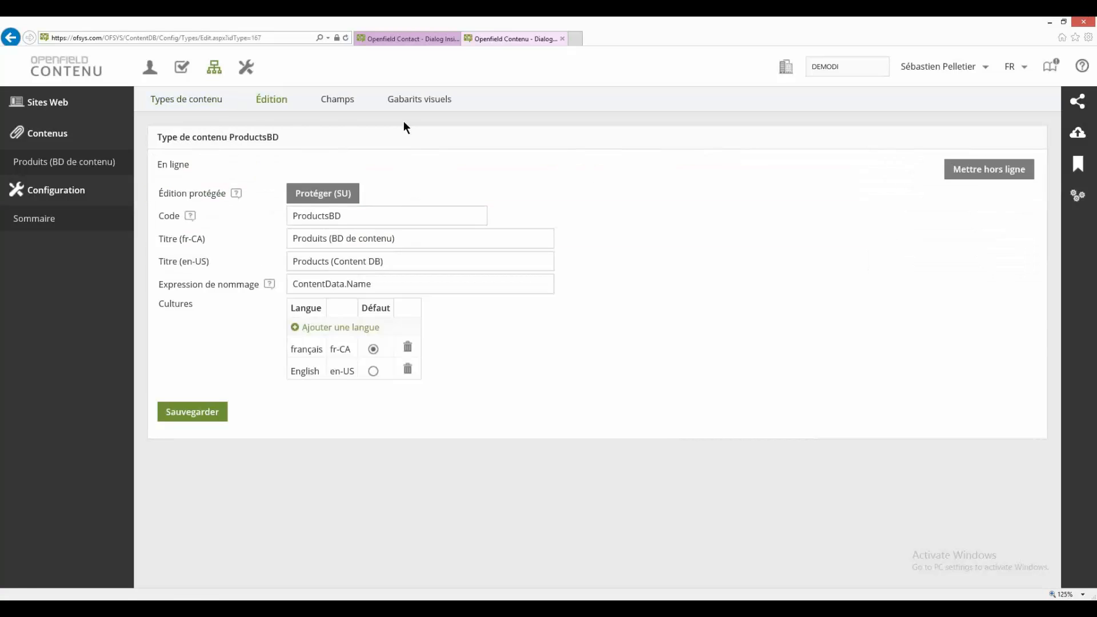
{"action": "left_click", "coordinate": [337, 100]}
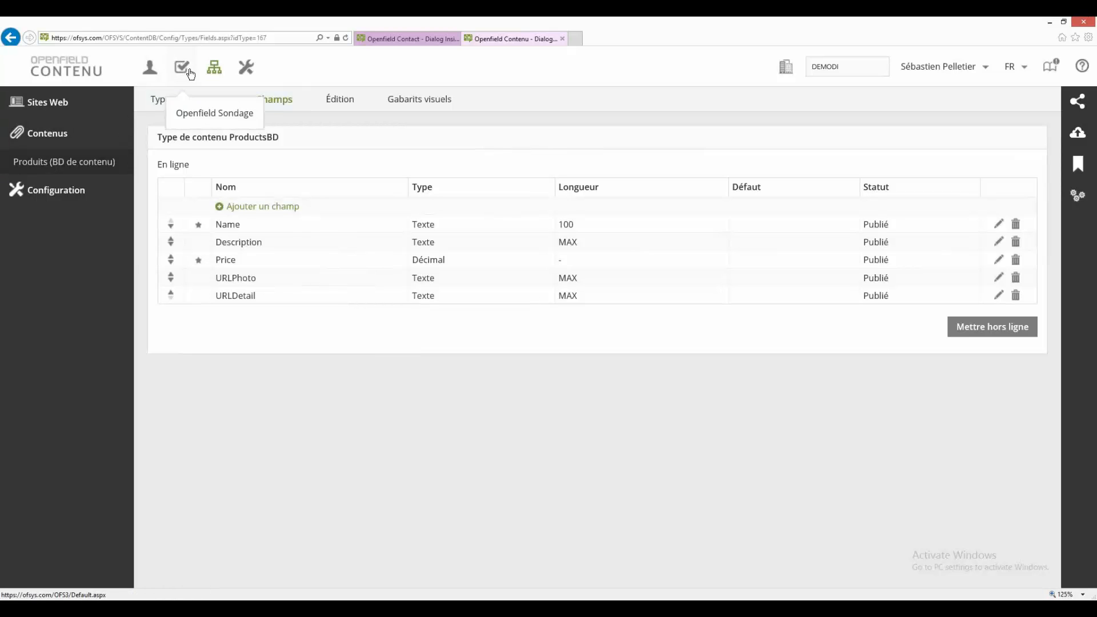
Step: Return to the Openfield Contact message editor and bring the Produits TR products in the library into view
{"action": "left_click", "coordinate": [419, 42]}
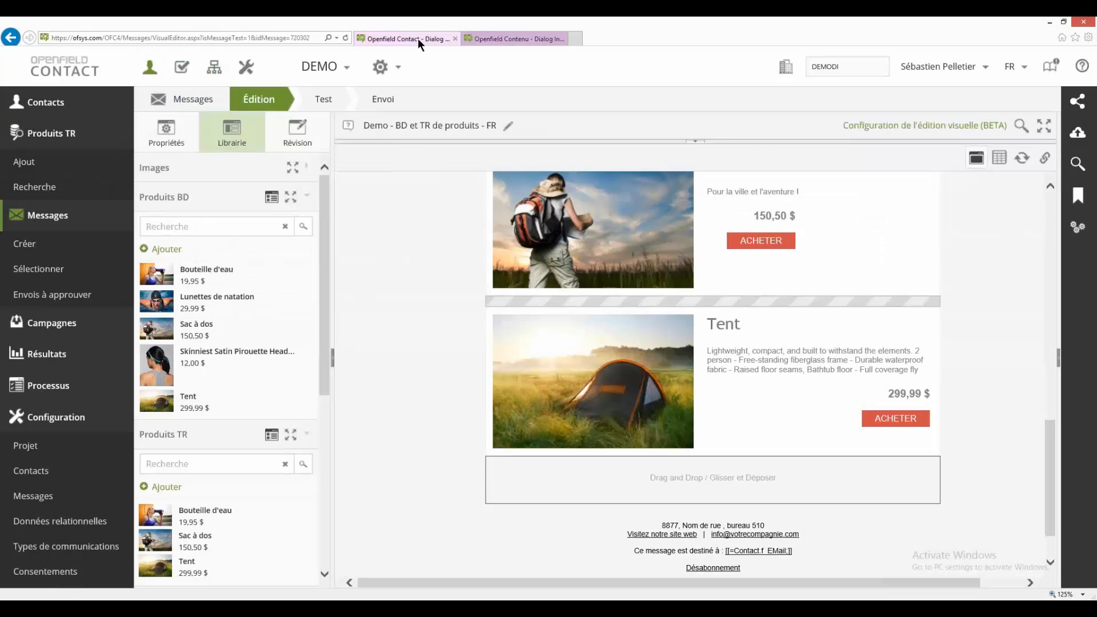
{"action": "left_click_drag", "start_coordinate": [326, 227], "coordinate": [320, 342]}
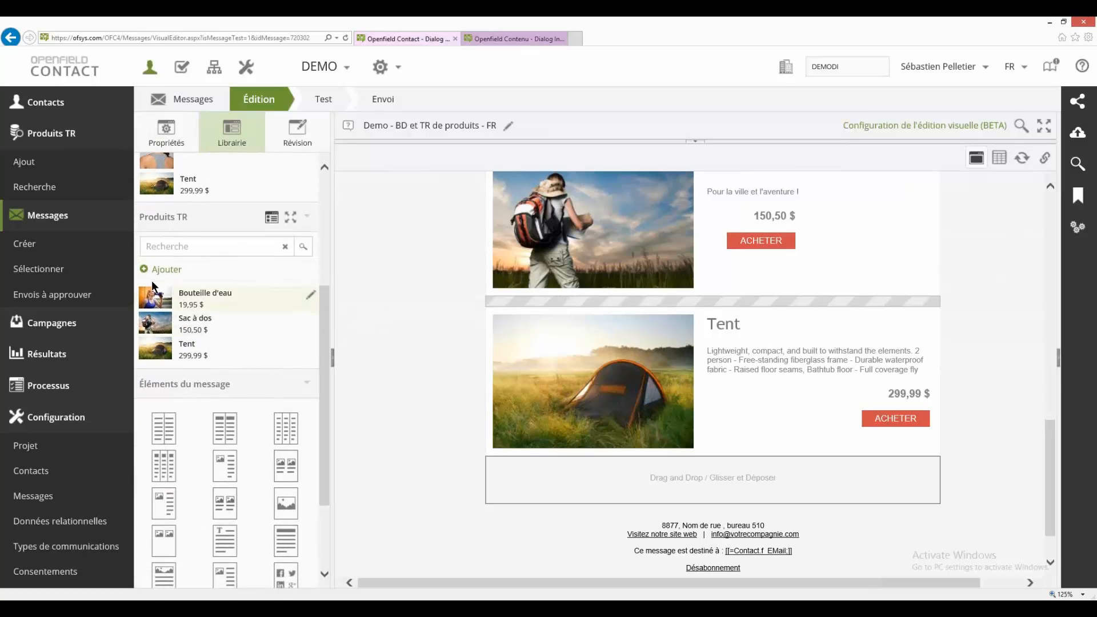
Step: Close the Openfield Contenu browser tab and collapse the Produits BD section of the message library
{"action": "scroll", "coordinate": [201, 291], "scroll_direction": "up", "scroll_amount": 1}
{"action": "scroll", "coordinate": [200, 290], "scroll_direction": "up", "scroll_amount": 3}
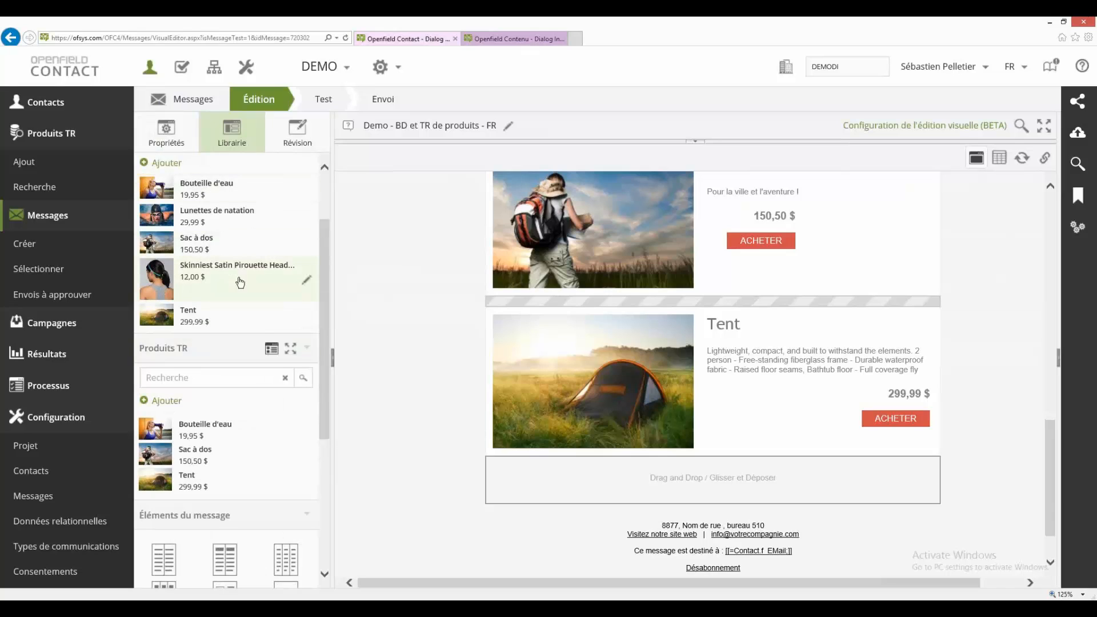
{"action": "left_click_drag", "start_coordinate": [326, 256], "coordinate": [330, 218]}
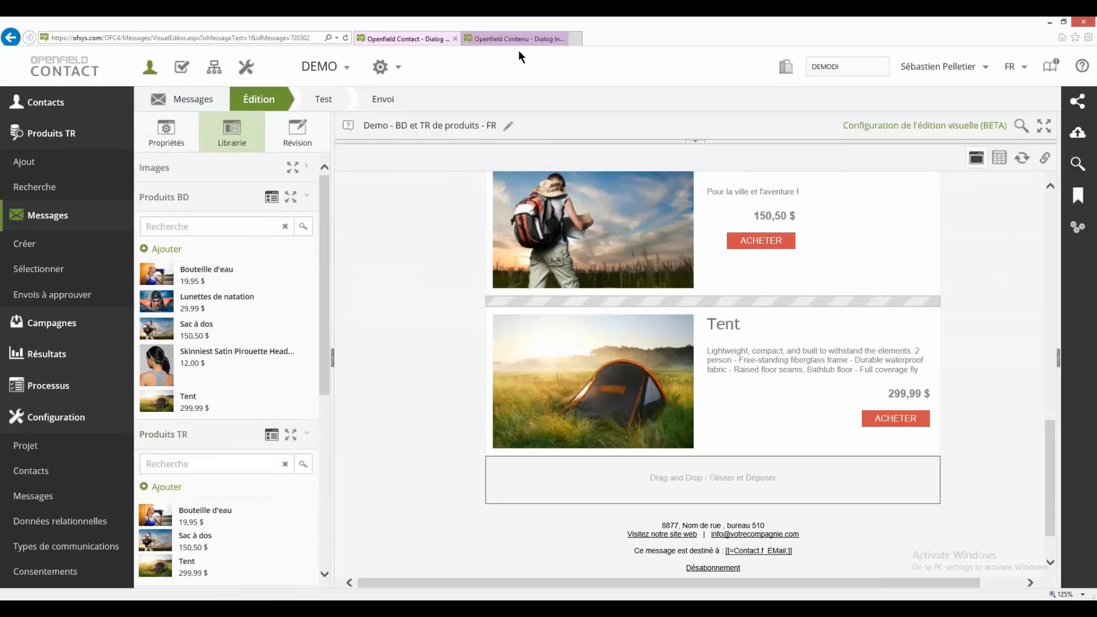
{"action": "left_click", "coordinate": [561, 37]}
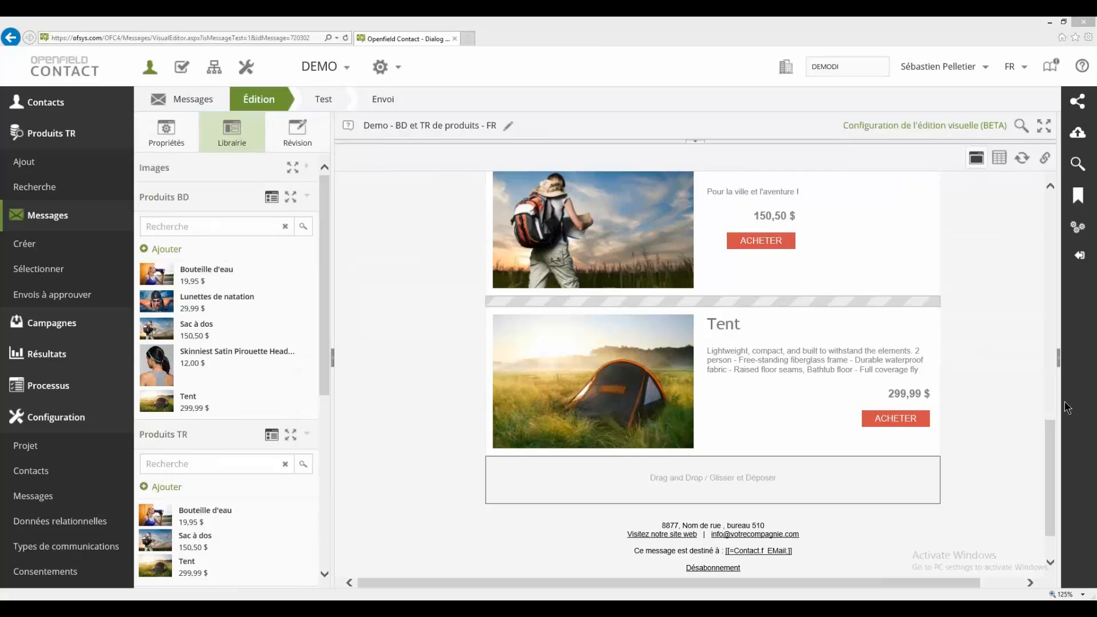
{"action": "left_click_drag", "start_coordinate": [1050, 437], "coordinate": [1030, 189]}
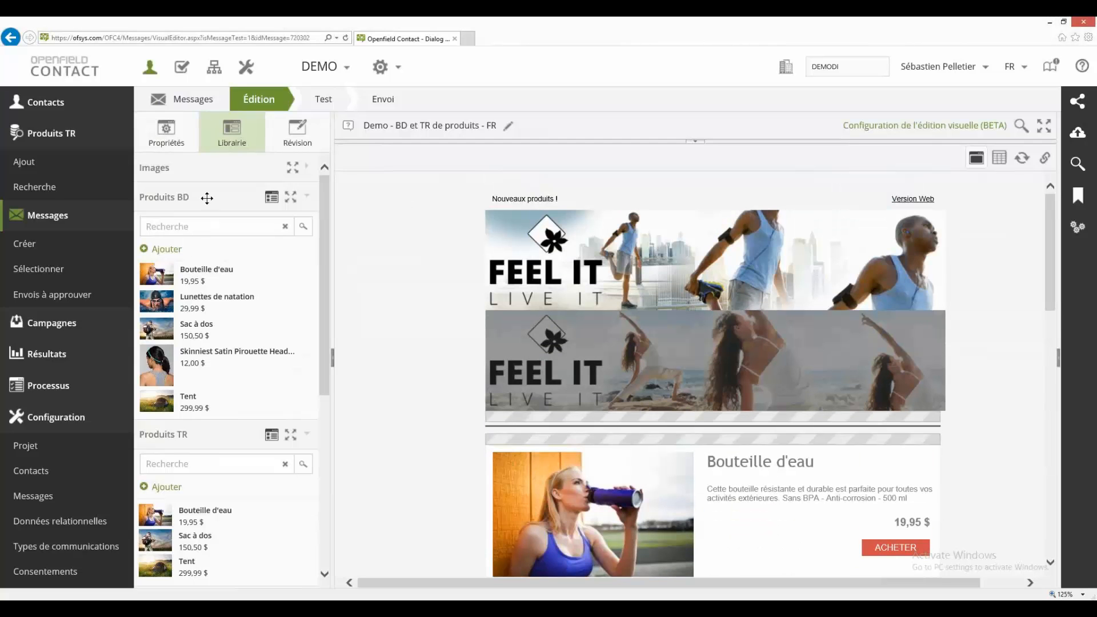
{"action": "left_click", "coordinate": [308, 200]}
Step: View the settings of the first Bouteille d'eau and the Sac à dos Un produit TR blocks in the message, cancelling each without saving
{"action": "double_click", "coordinate": [601, 440]}
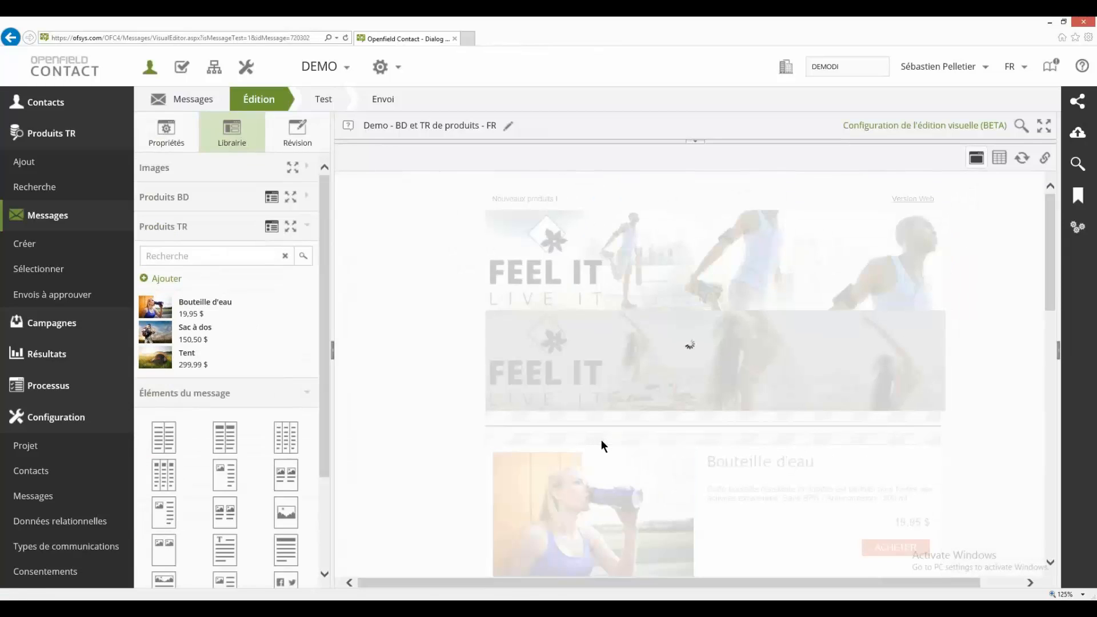
{"action": "left_click", "coordinate": [686, 312]}
{"action": "scroll", "coordinate": [698, 345], "scroll_direction": "down", "scroll_amount": 3}
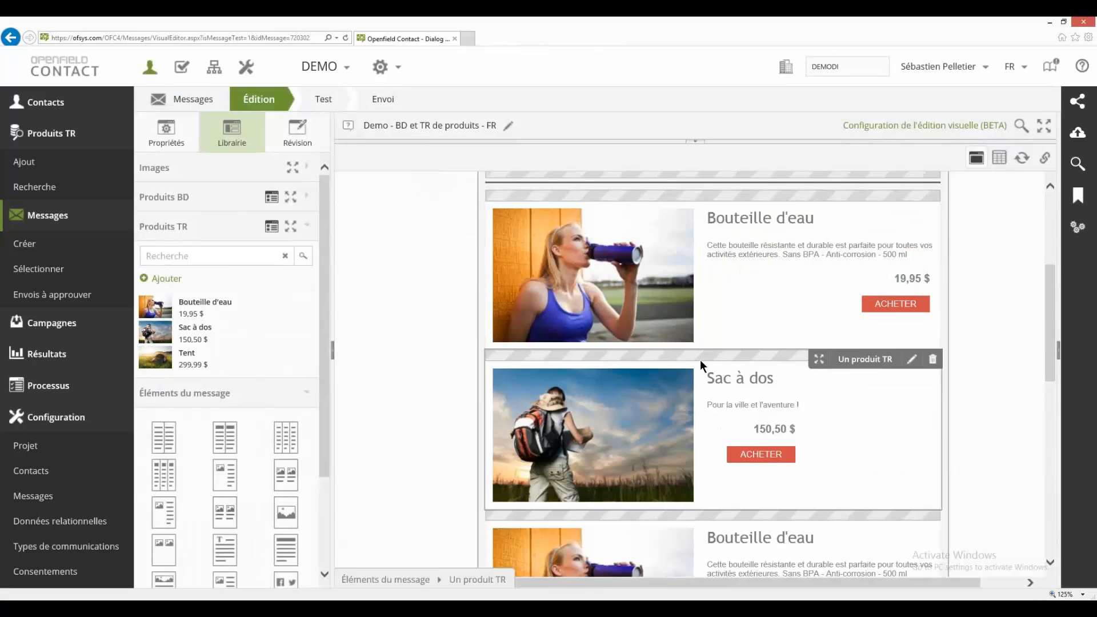
{"action": "double_click", "coordinate": [699, 360]}
{"action": "left_click", "coordinate": [685, 314]}
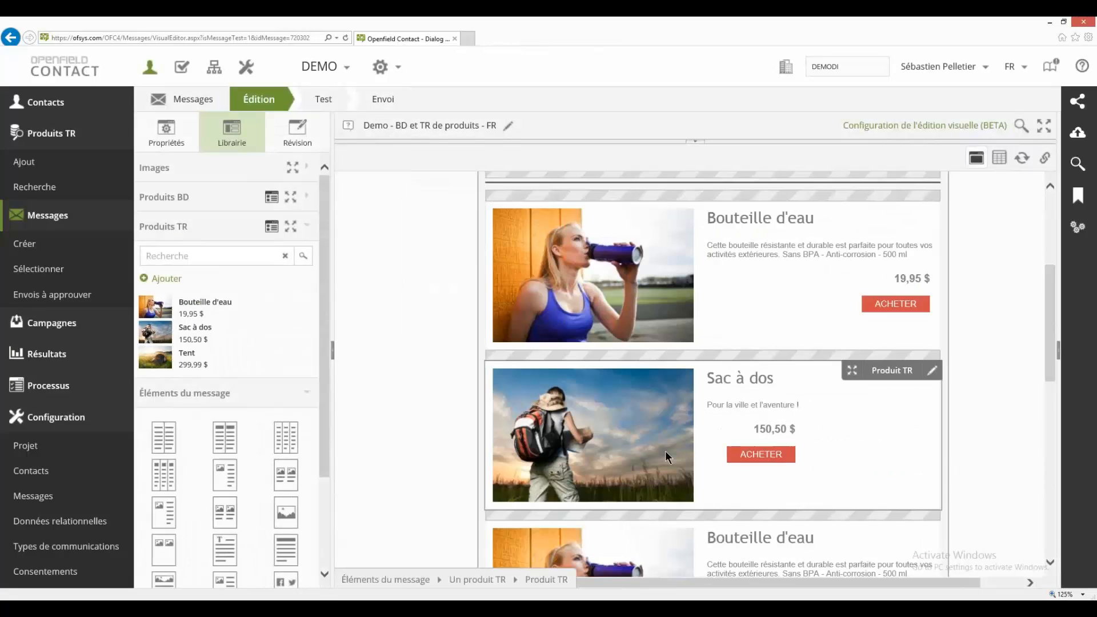
{"action": "double_click", "coordinate": [556, 300]}
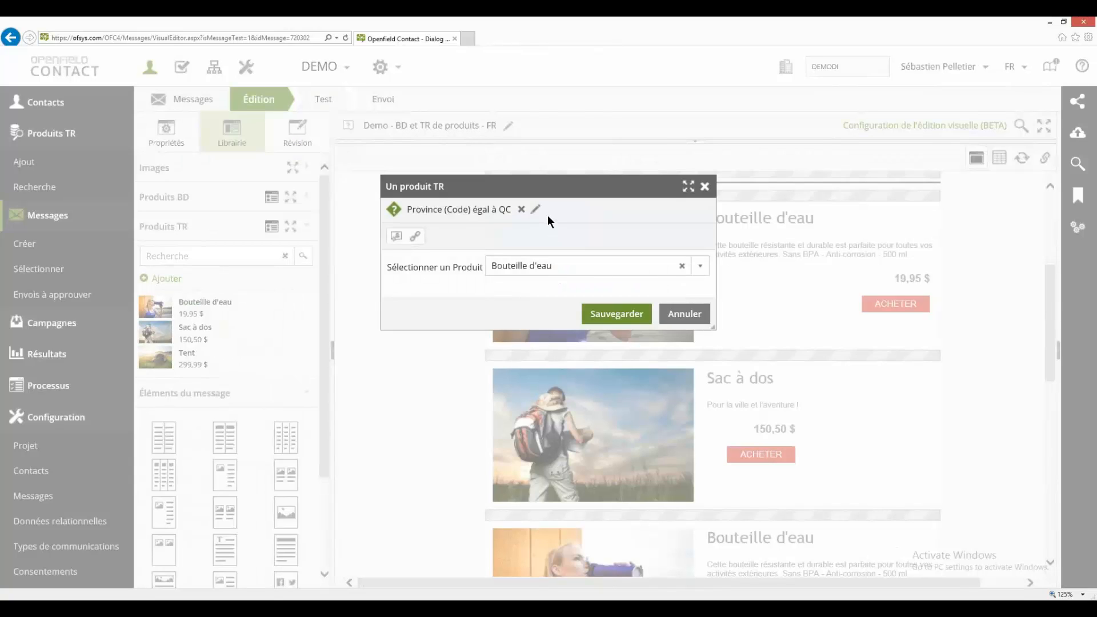
{"action": "left_click", "coordinate": [695, 316]}
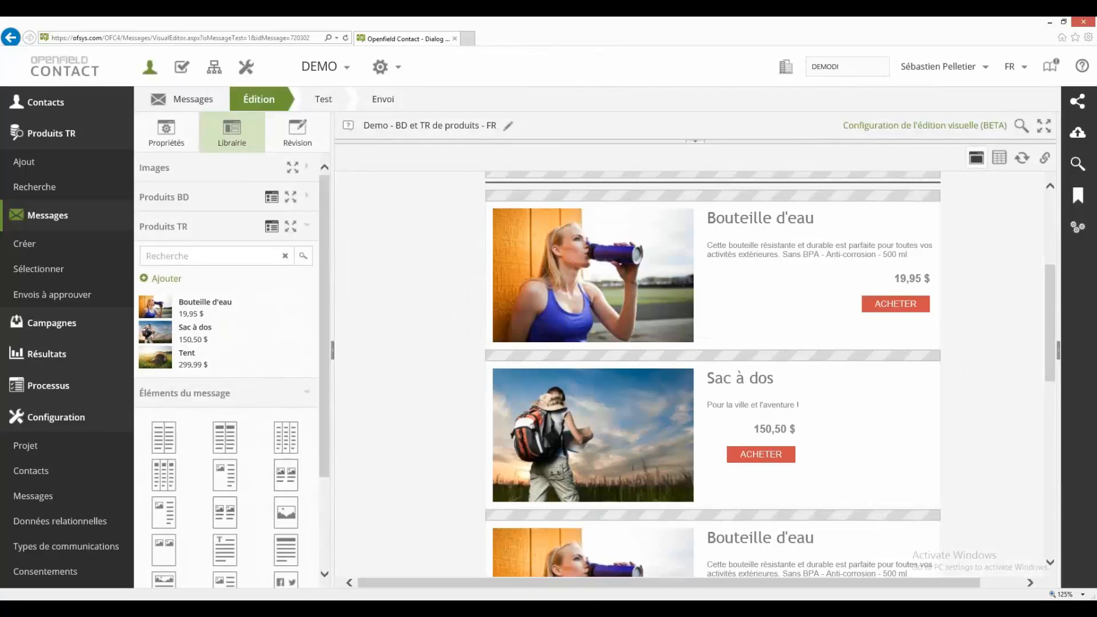